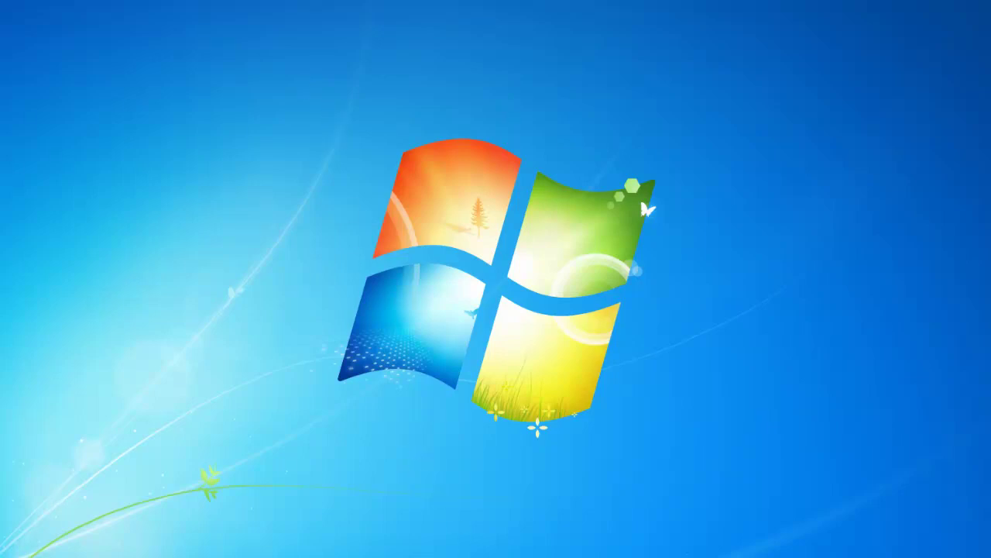
- Refresh the Windows 7 desktop from its right-click menu
right_click(436, 79)
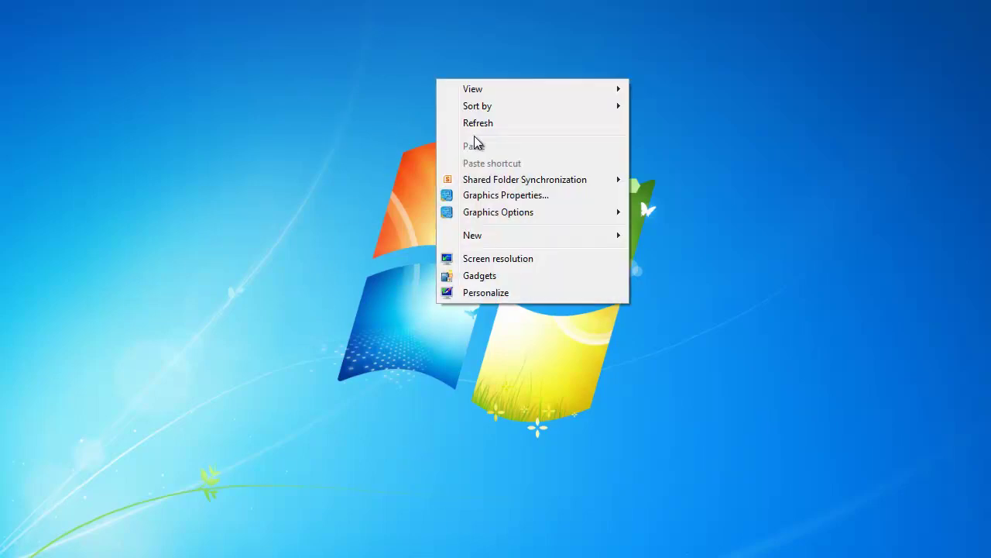
left_click(476, 128)
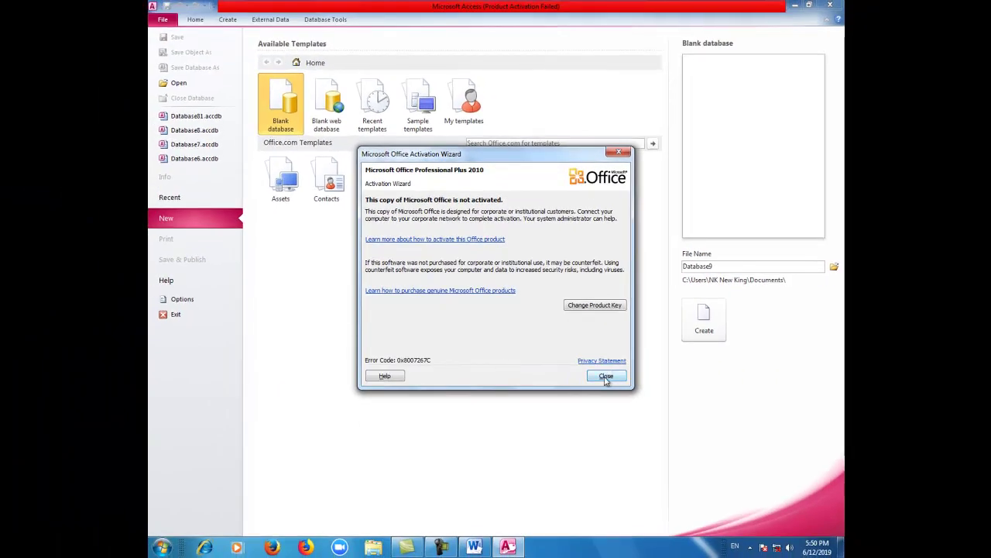
- Dismiss the Office activation notice and create the blank database Database9
left_click(604, 375)
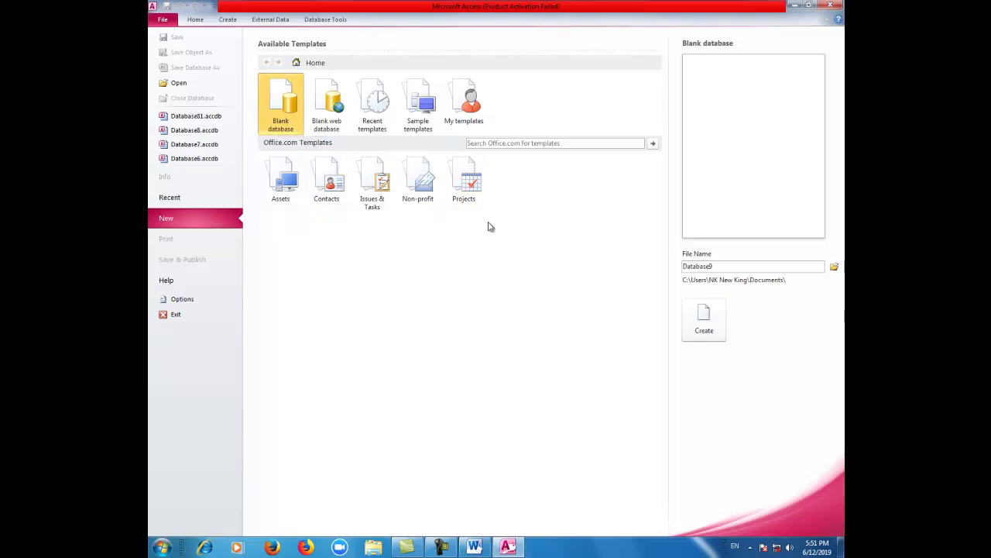
left_click(703, 333)
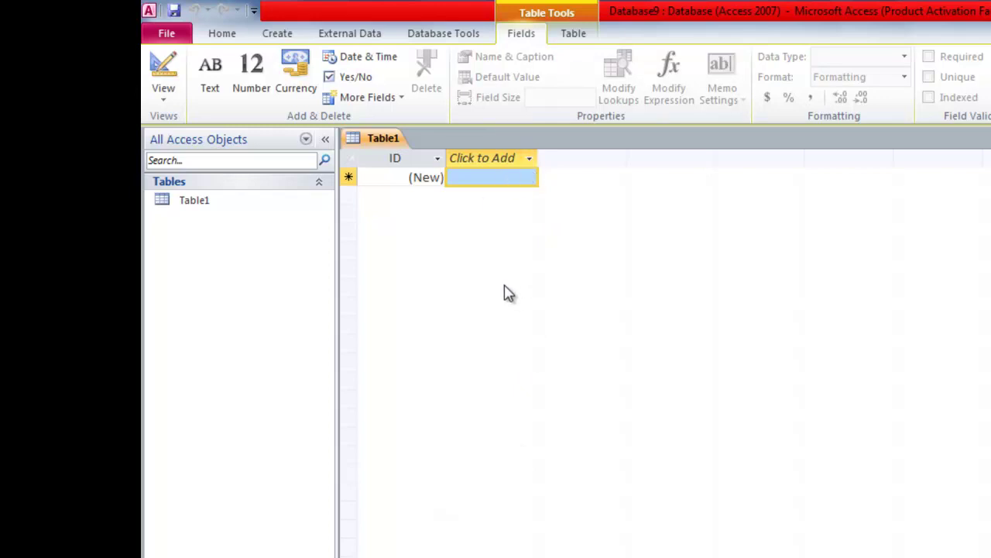
- Switch Table1 to Design View, saving it as 'Usajili wa wafanya kazi'
left_click(162, 100)
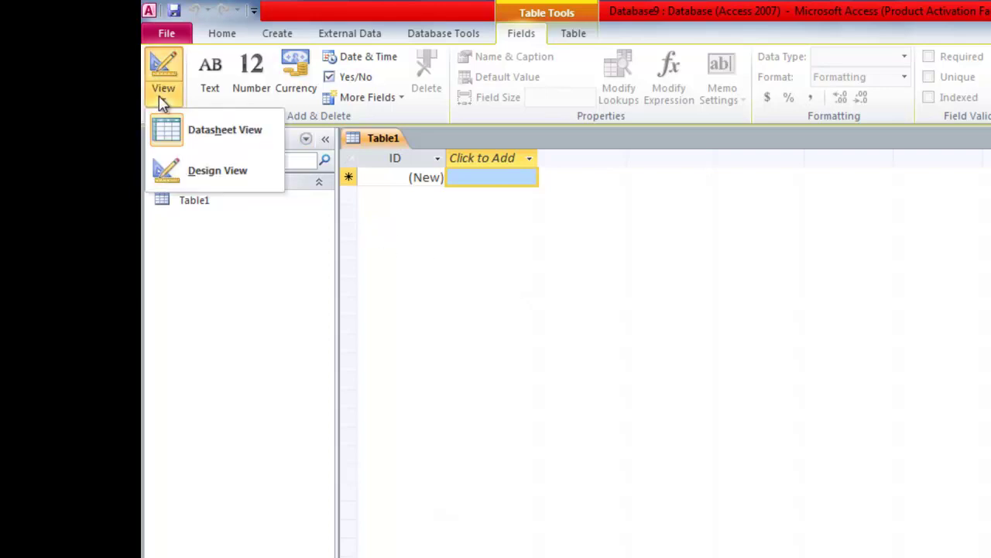
left_click(198, 173)
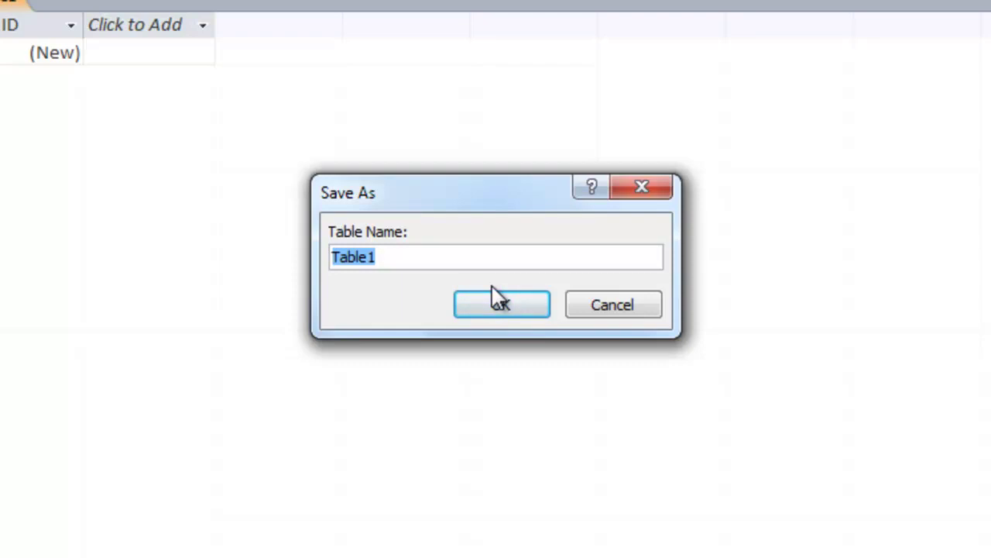
type("U")
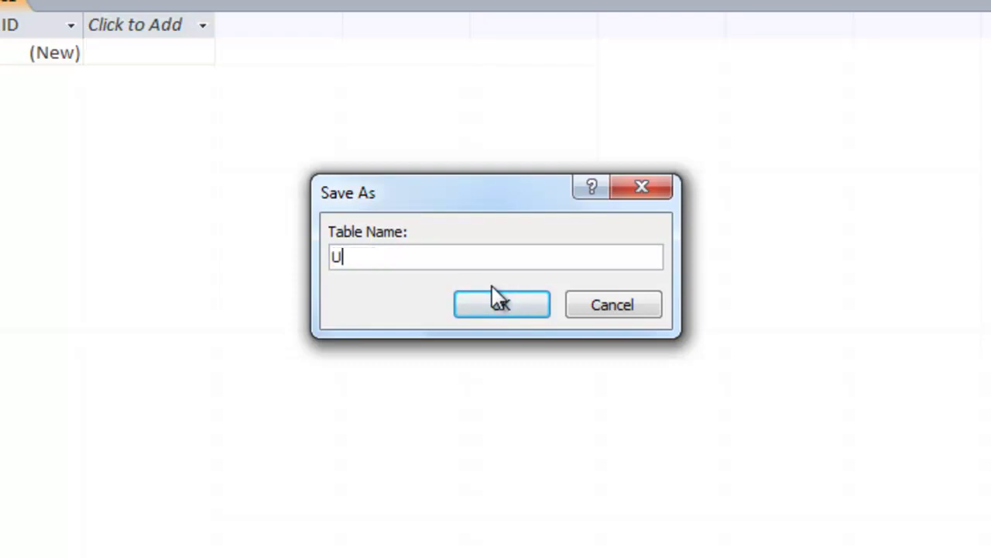
type("sajili wa")
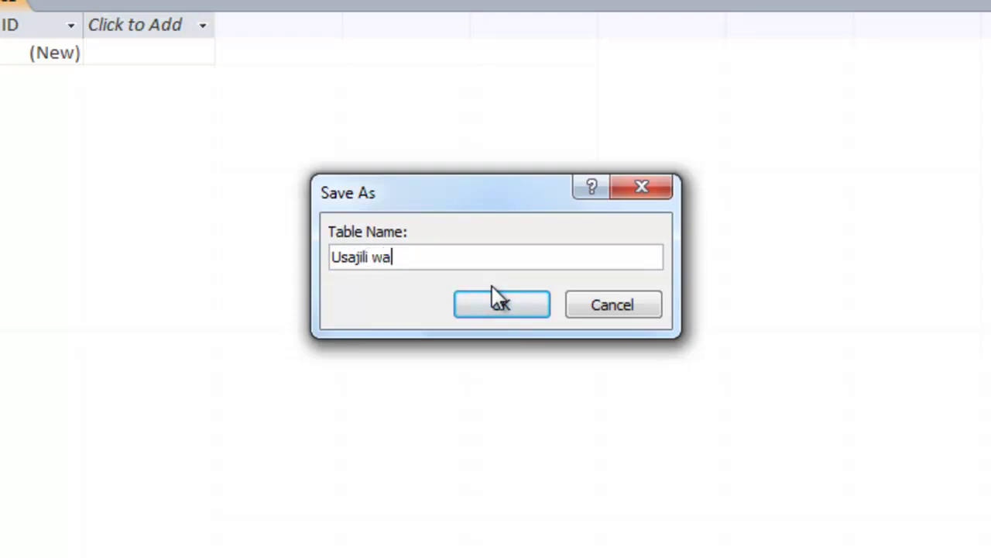
type(" wafanya k")
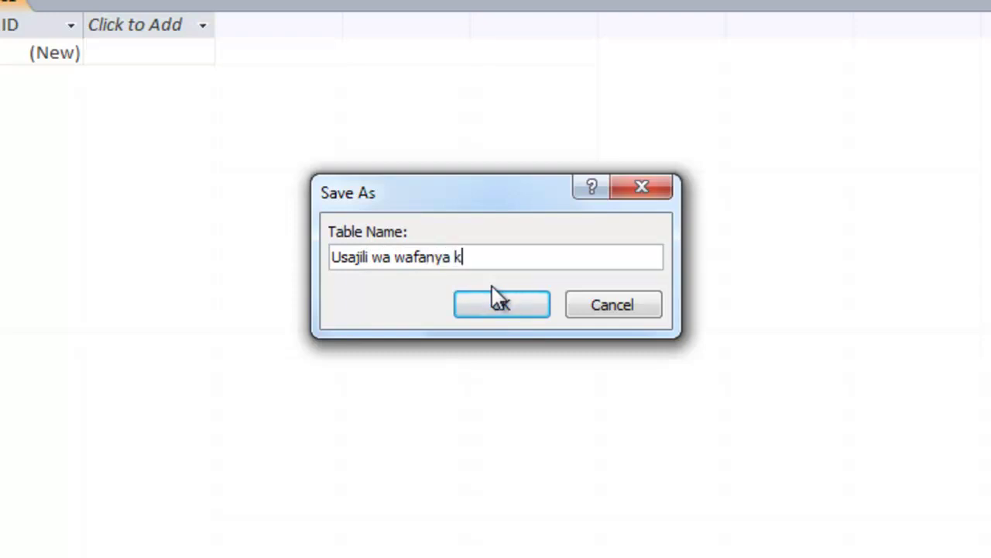
type("azy")
key("BackSpace")
type("i")
left_click(499, 300)
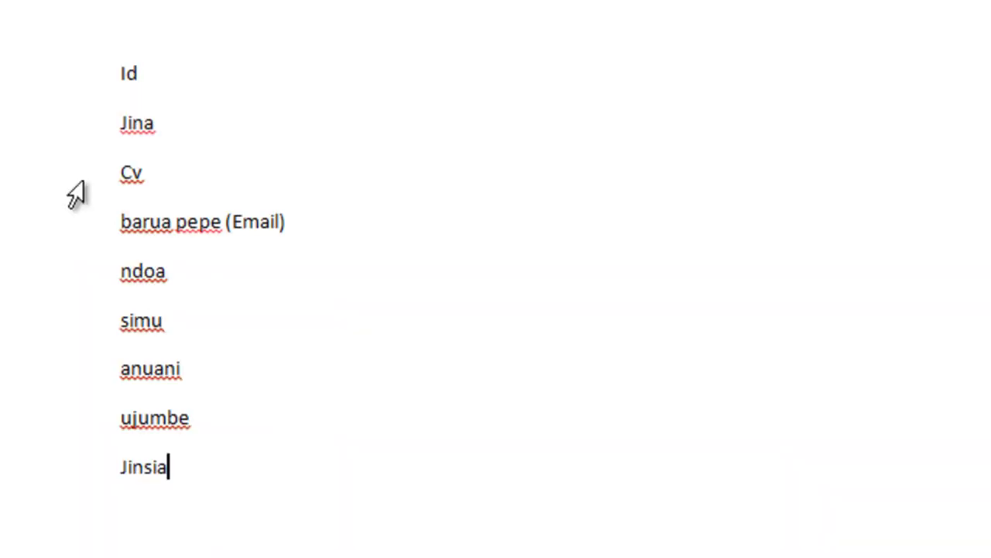
left_click_drag(119, 78, 187, 83)
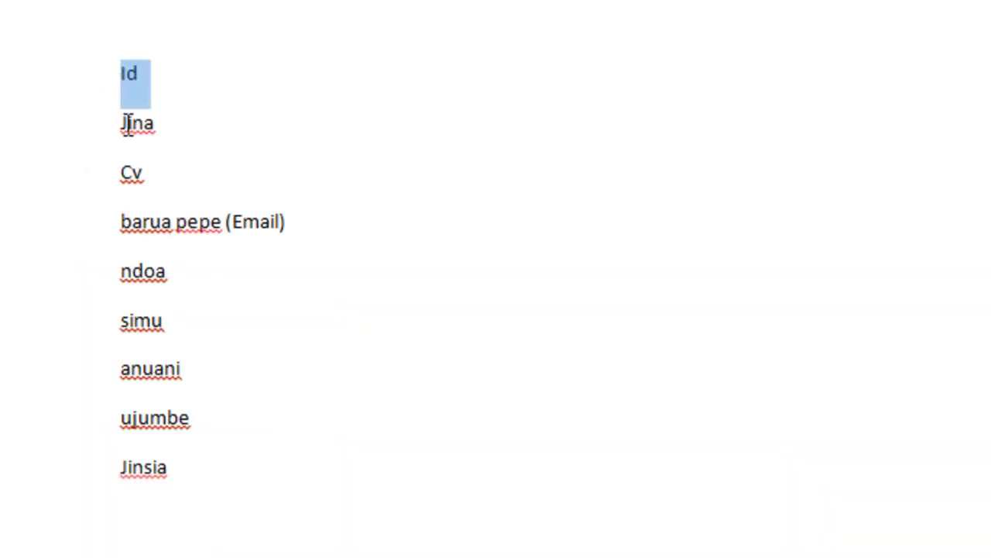
left_click_drag(125, 124, 160, 126)
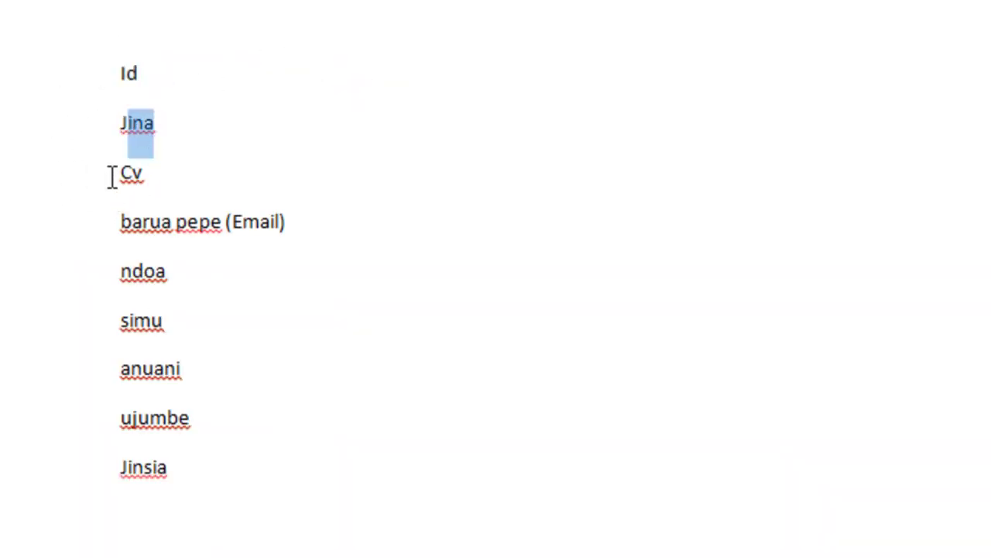
left_click_drag(111, 172, 145, 177)
left_click(138, 213)
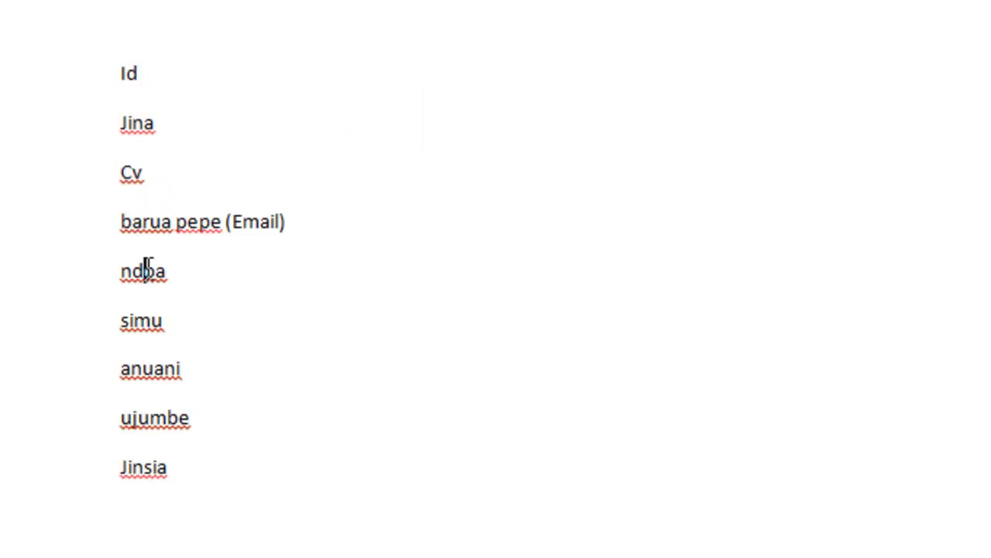
left_click(143, 371)
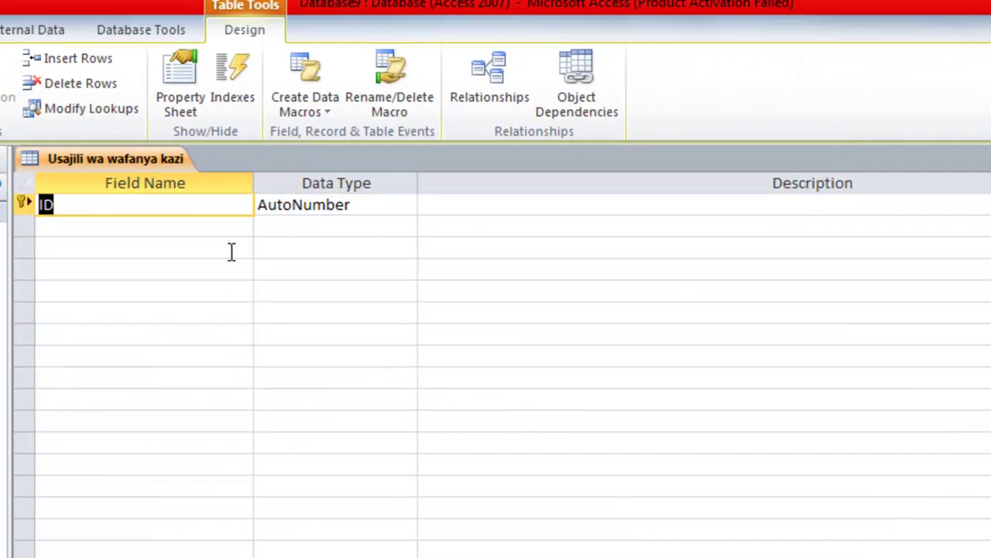
left_click(215, 195)
key("alt+Tab")
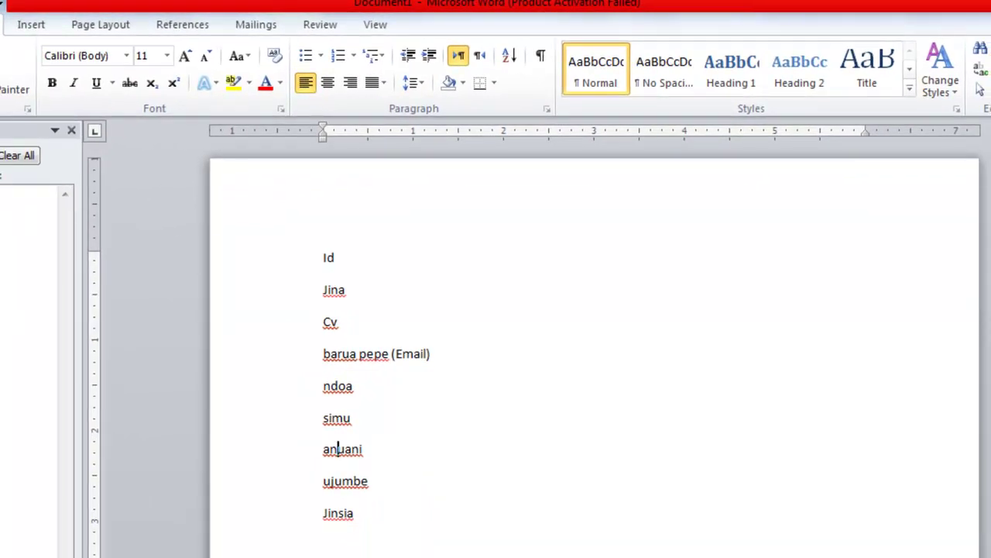
key("alt+Tab")
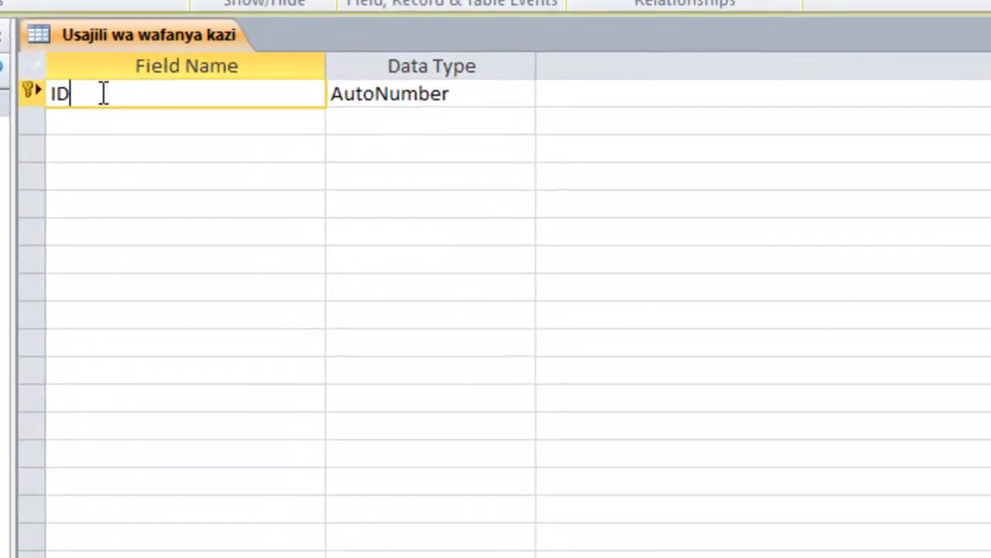
key("F2")
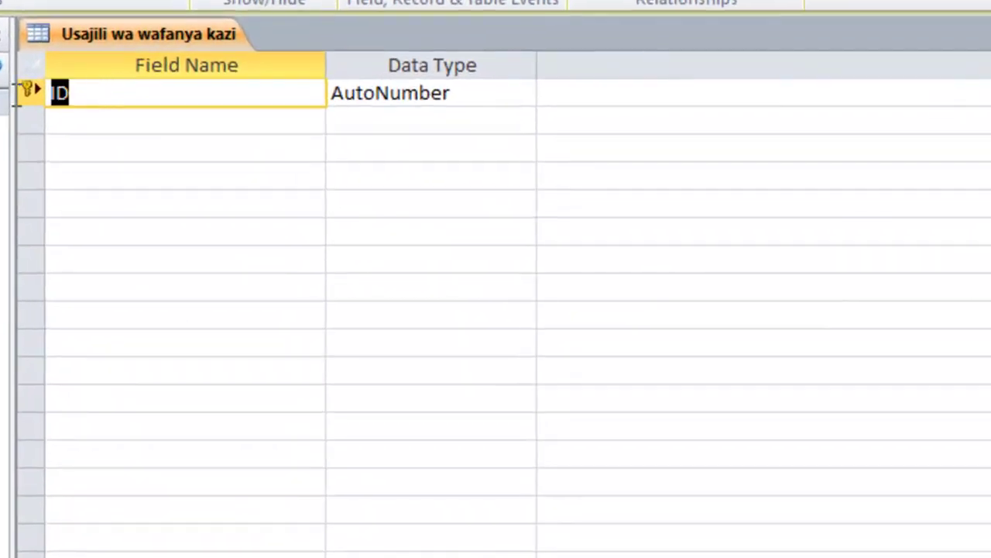
left_click(159, 97)
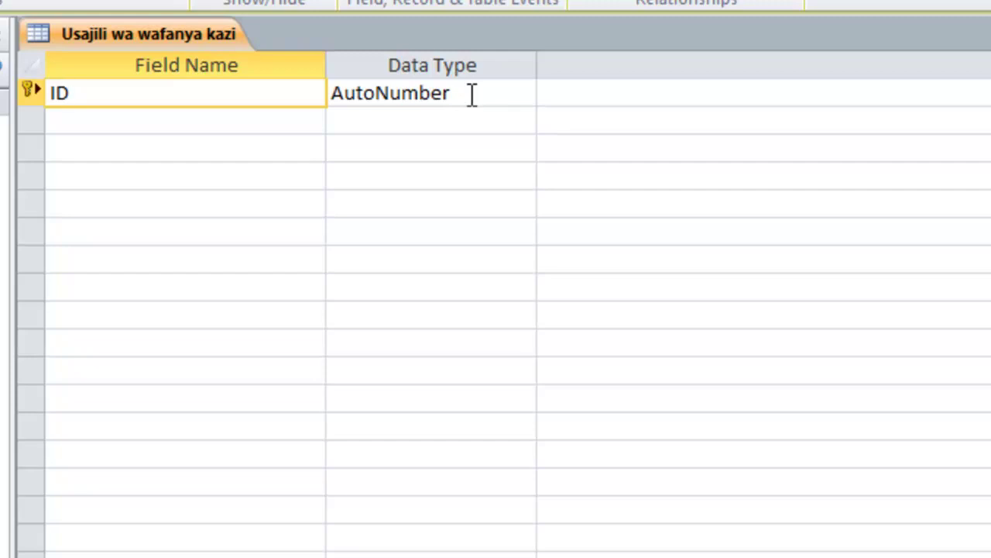
- Set the ID field's data type to Number
left_click(474, 98)
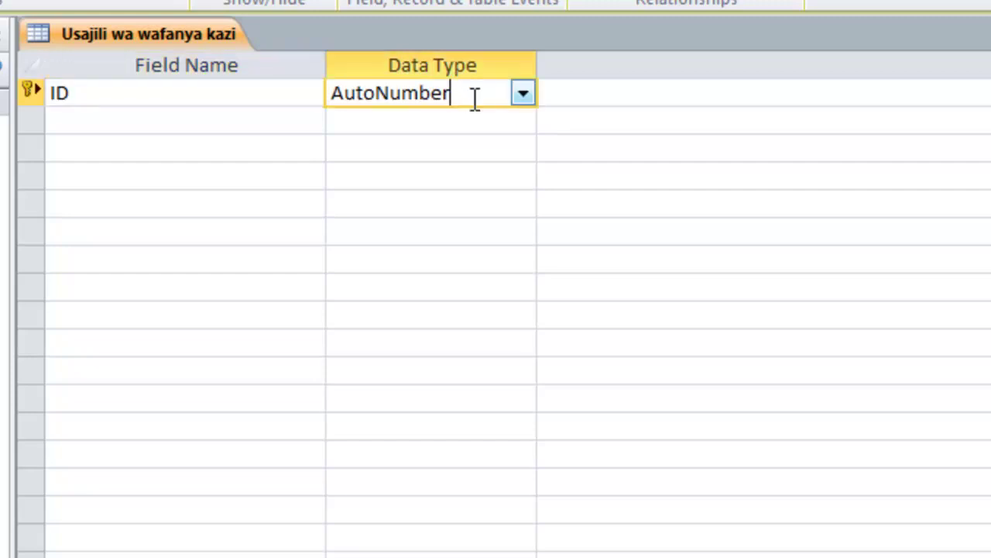
left_click(523, 93)
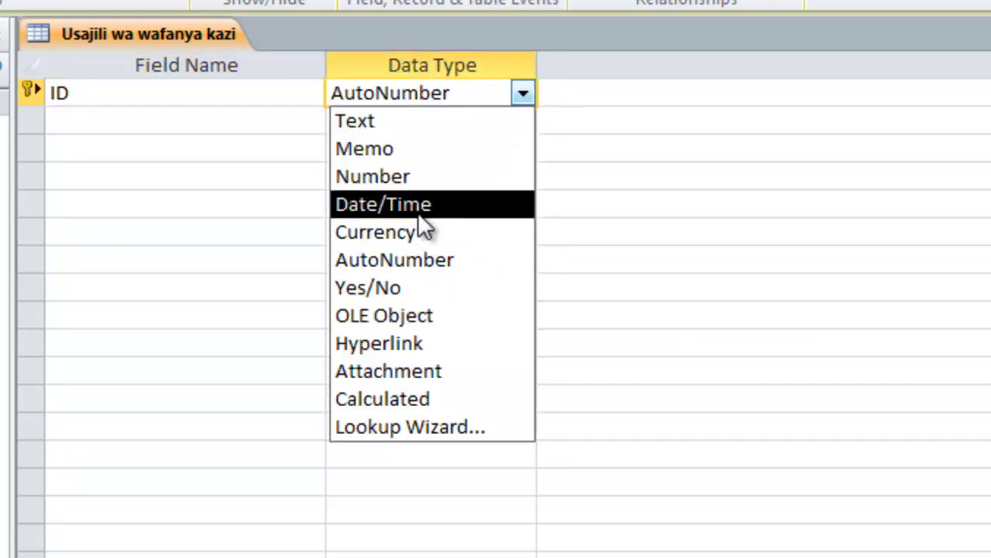
left_click(401, 177)
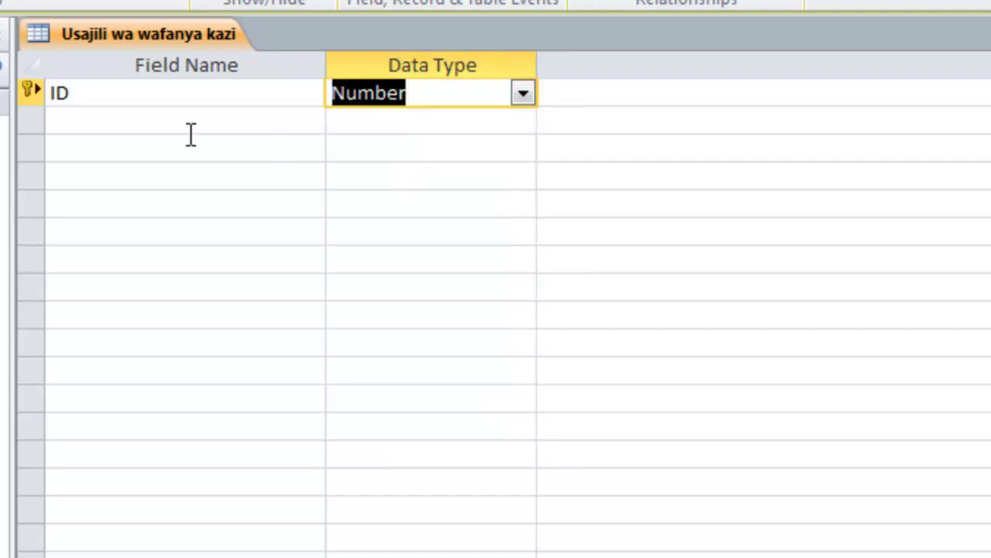
- Add a second field named Jina with the Date/Time data type
left_click(139, 126)
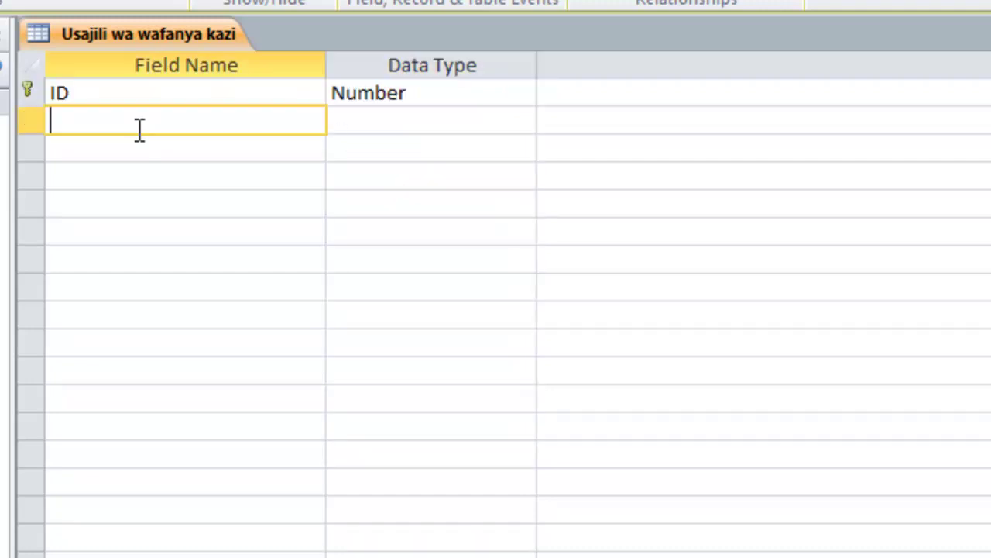
left_click(372, 120)
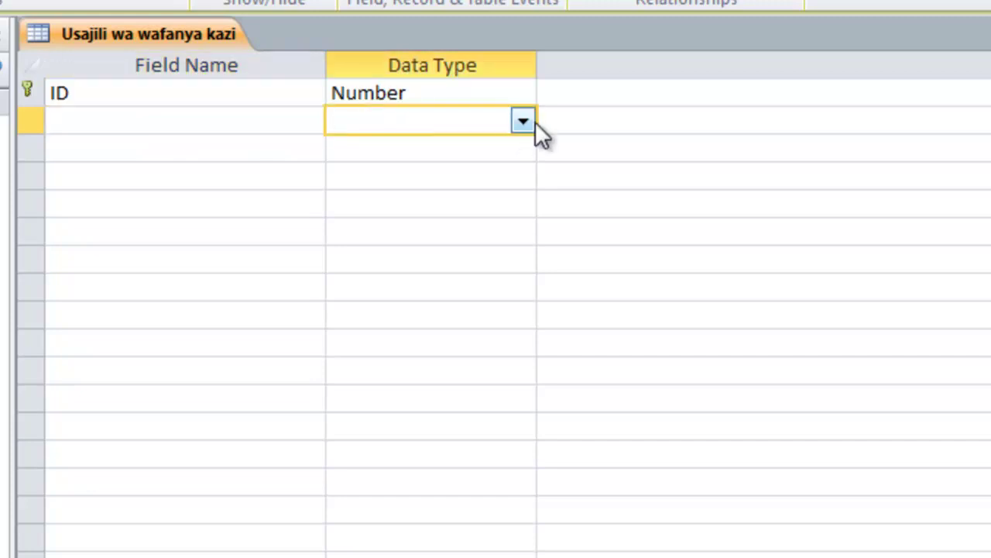
left_click(235, 130)
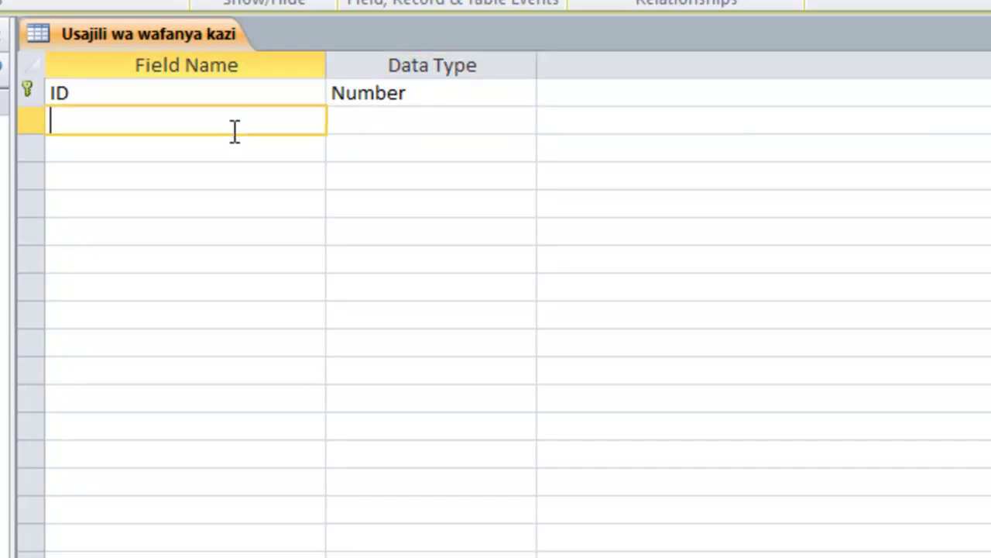
type("Jina")
left_click(478, 132)
left_click(522, 122)
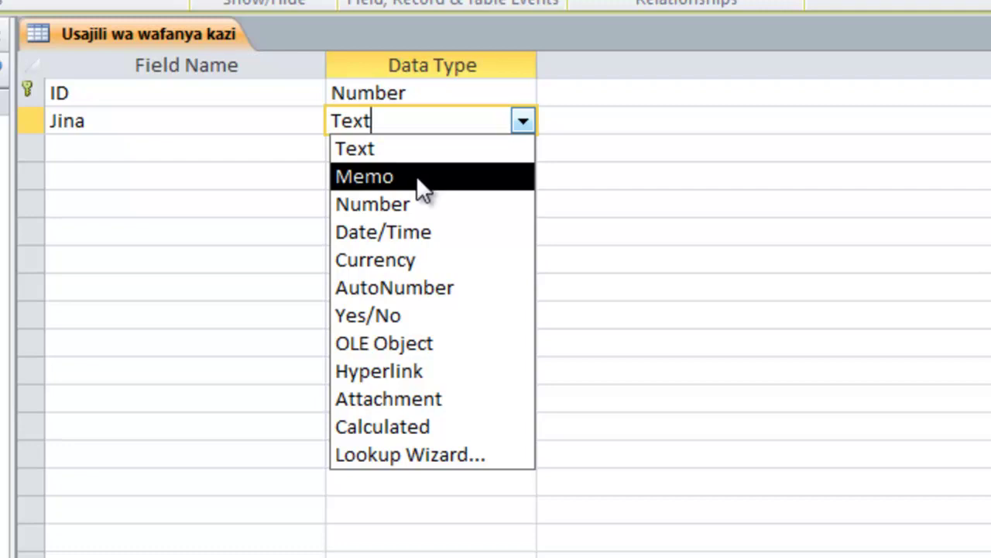
left_click(409, 201)
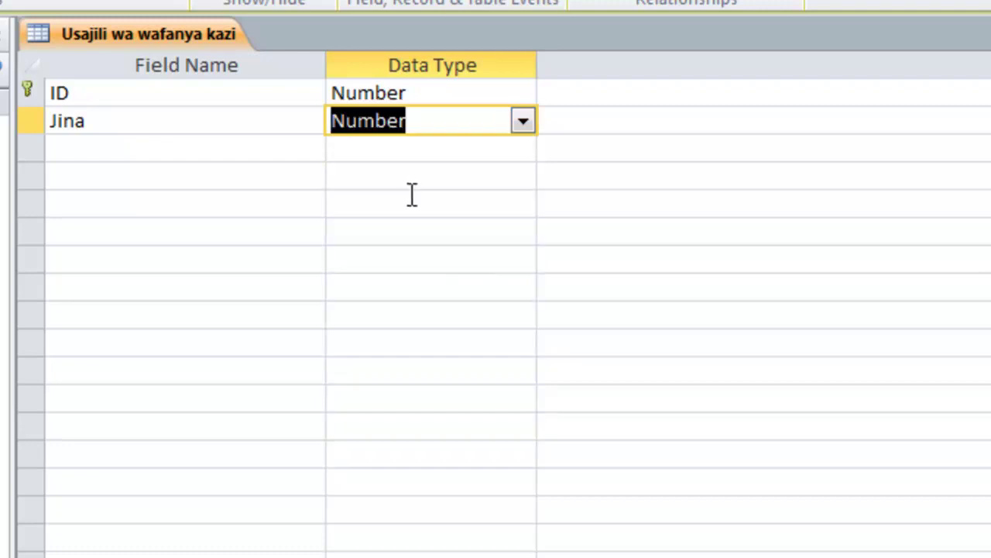
left_click(524, 122)
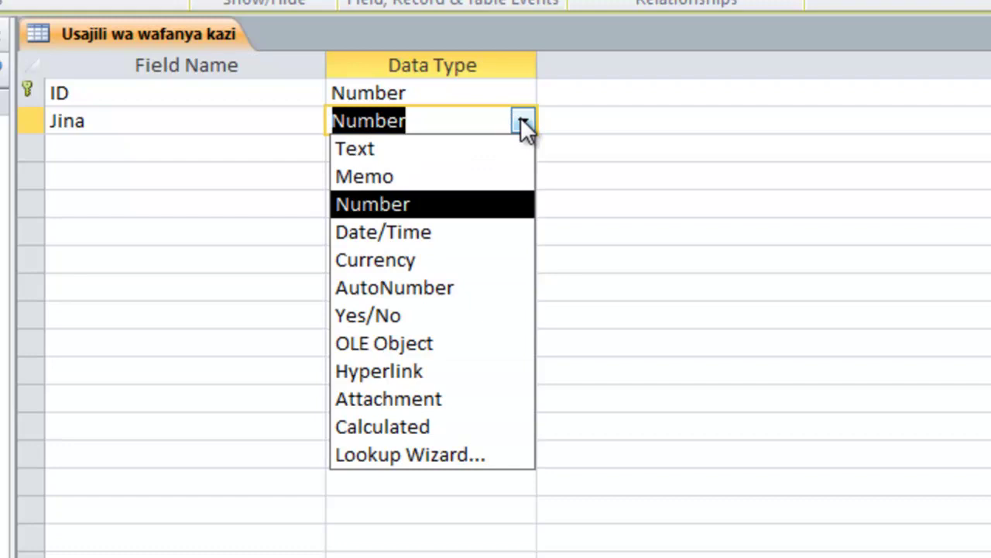
left_click(444, 233)
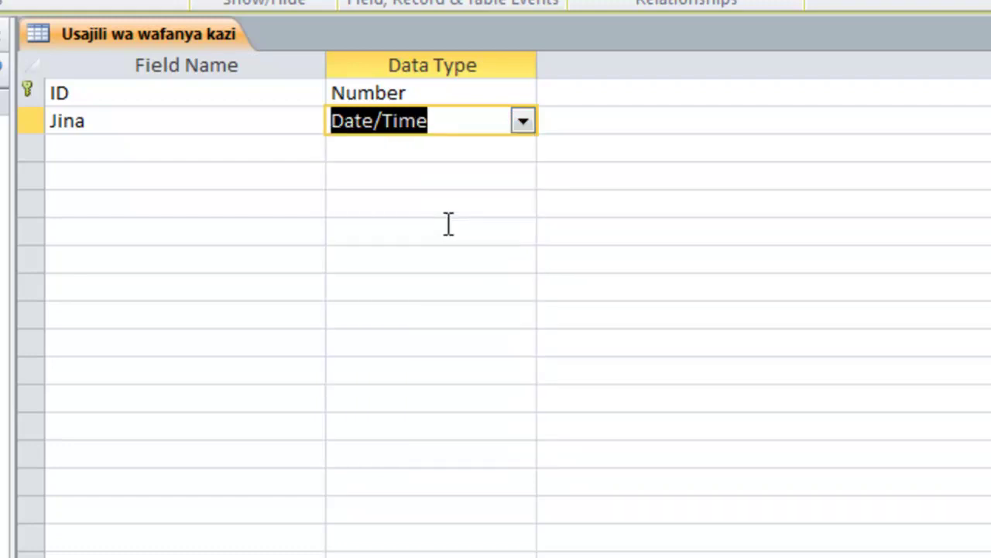
- Show the list of available data types for the Jina field
left_click(521, 123)
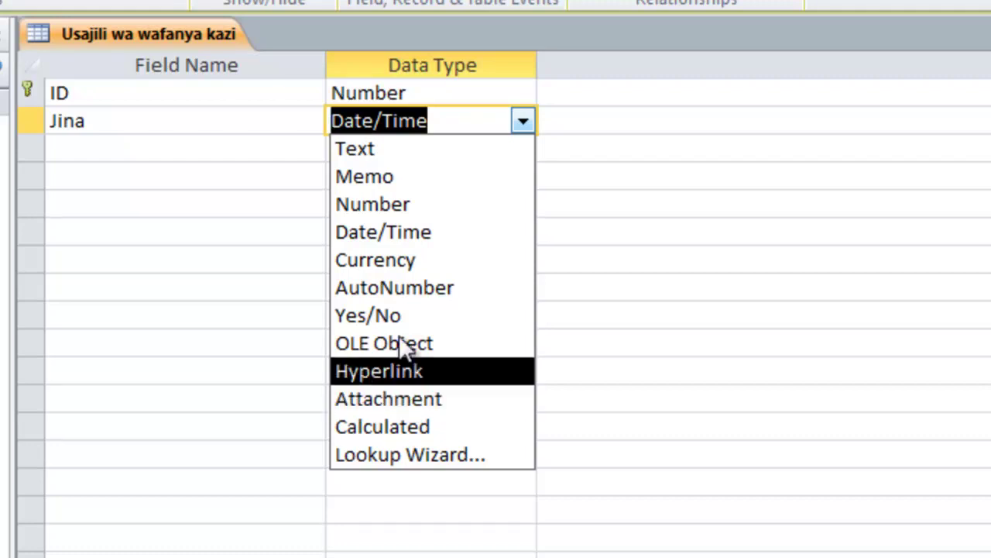
- Change Jina to a Text field and reduce its field size from 255 to 20
left_click(483, 90)
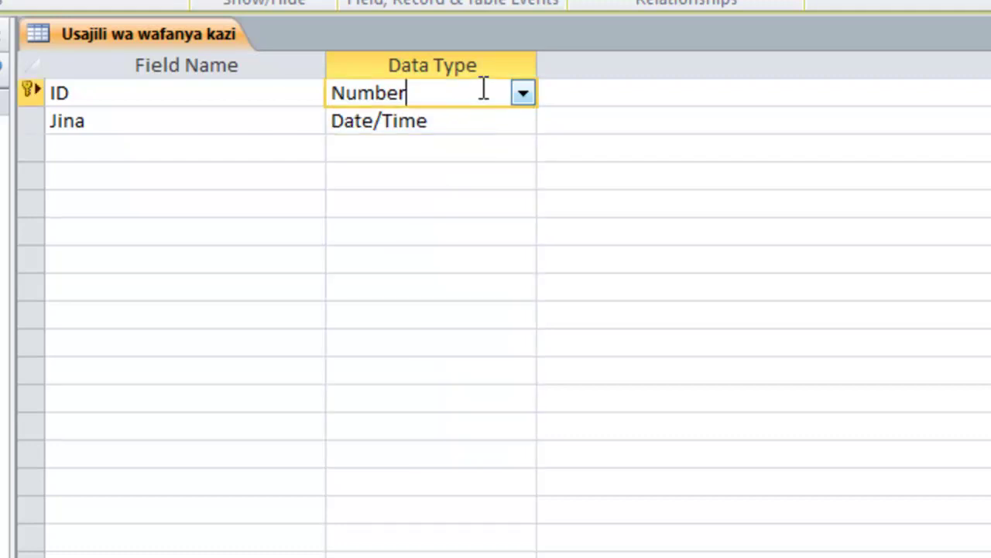
left_click(114, 121)
left_click(464, 120)
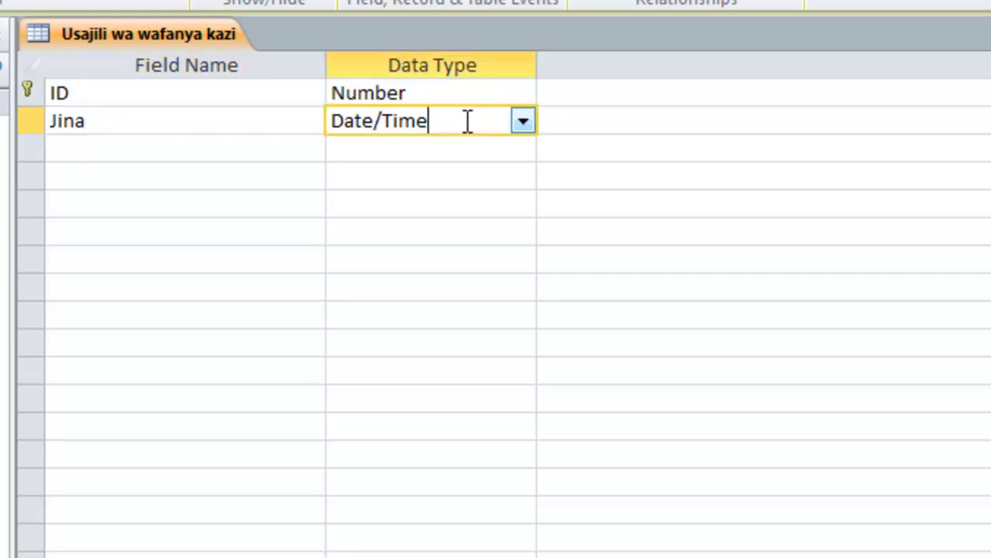
left_click(522, 122)
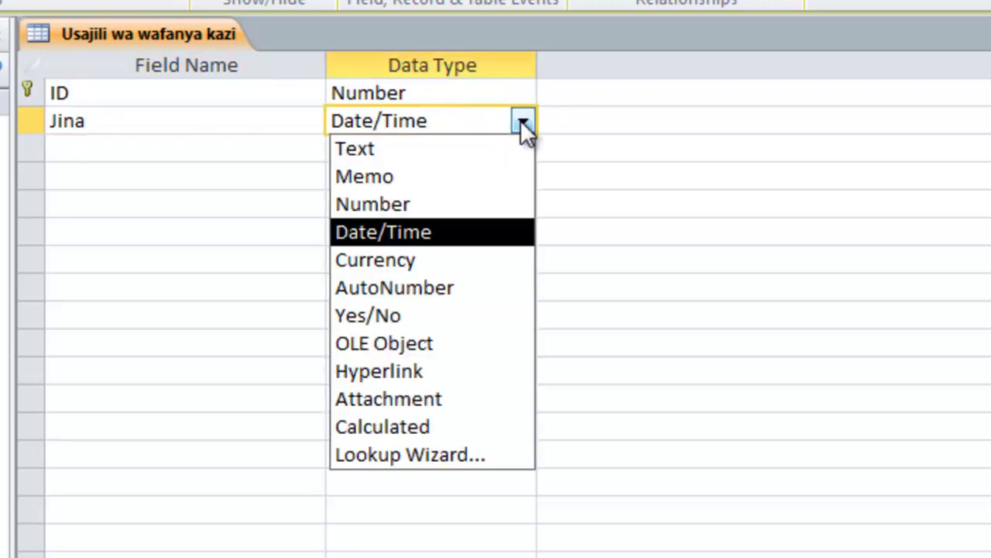
left_click(420, 149)
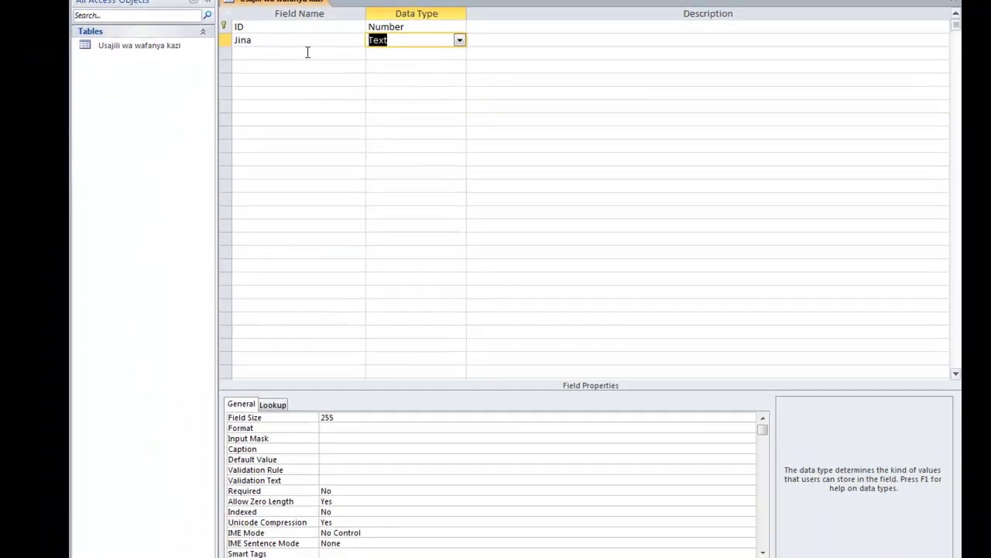
left_click(307, 52)
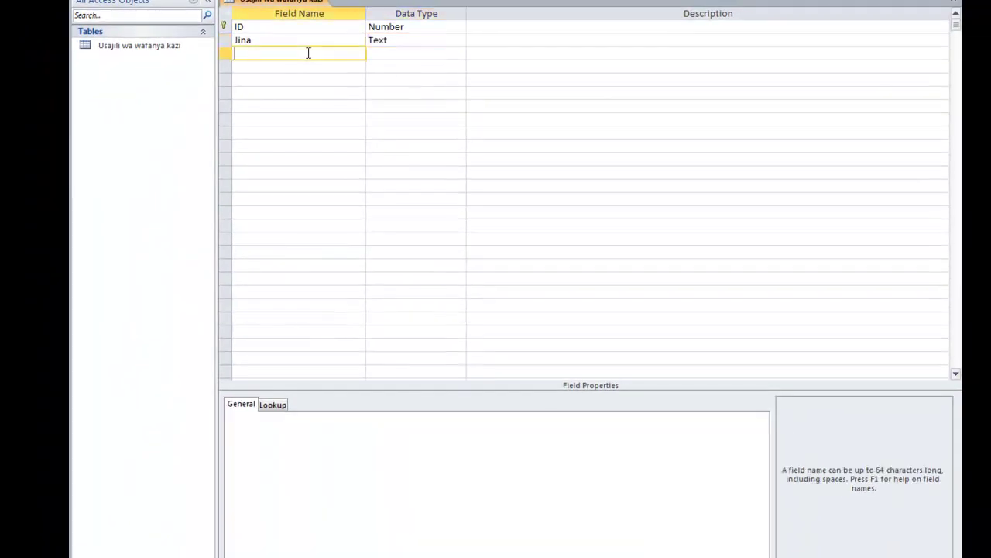
left_click(318, 44)
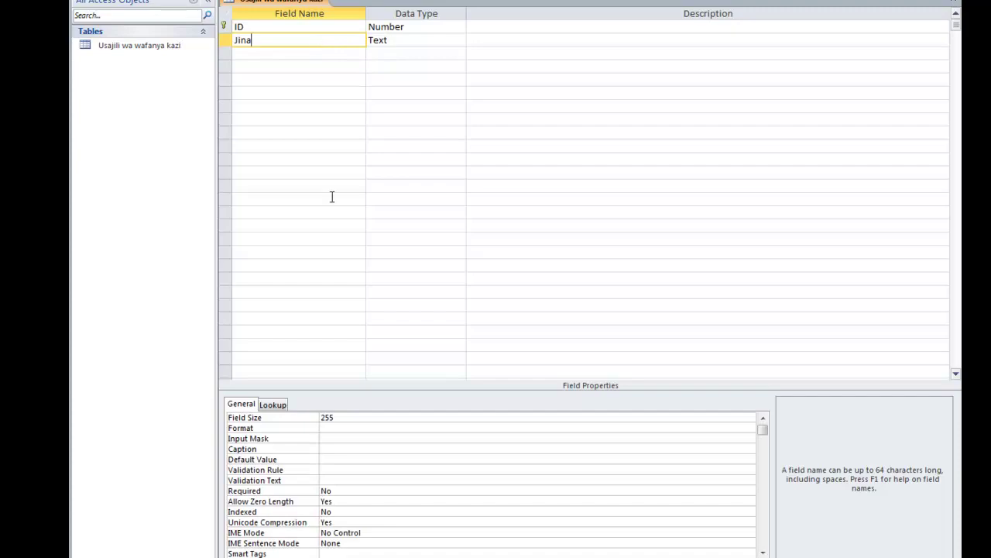
left_click(340, 416)
left_click_drag(409, 370, 356, 369)
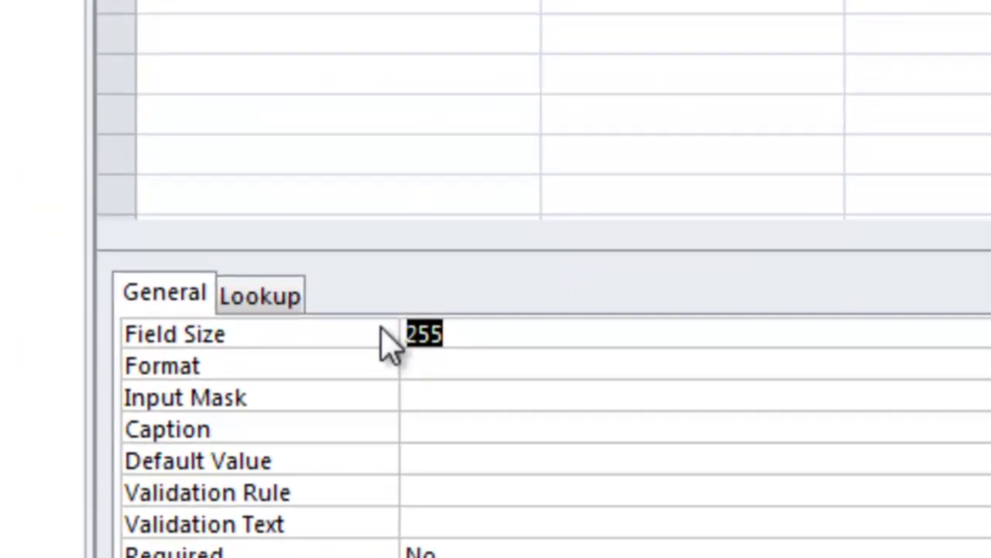
type("20")
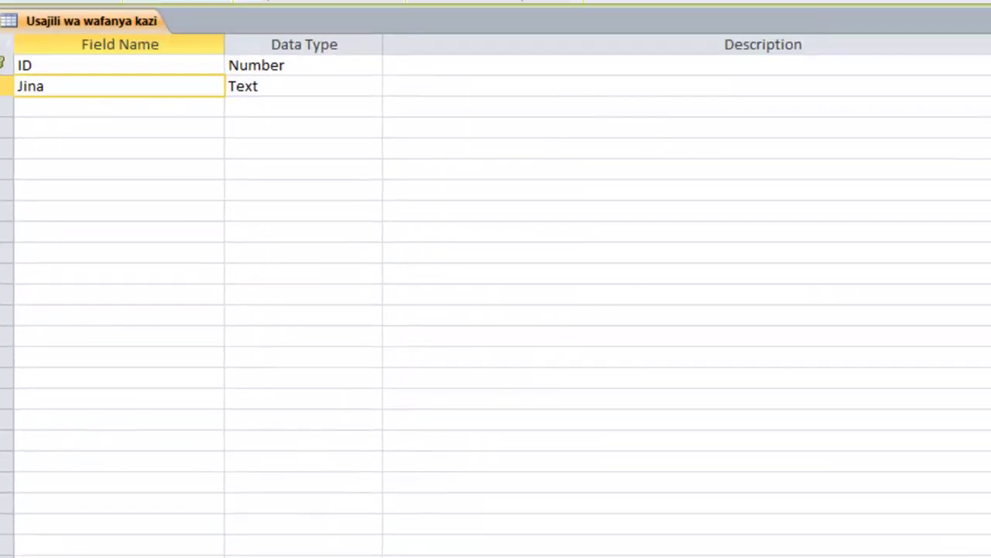
left_click(124, 114)
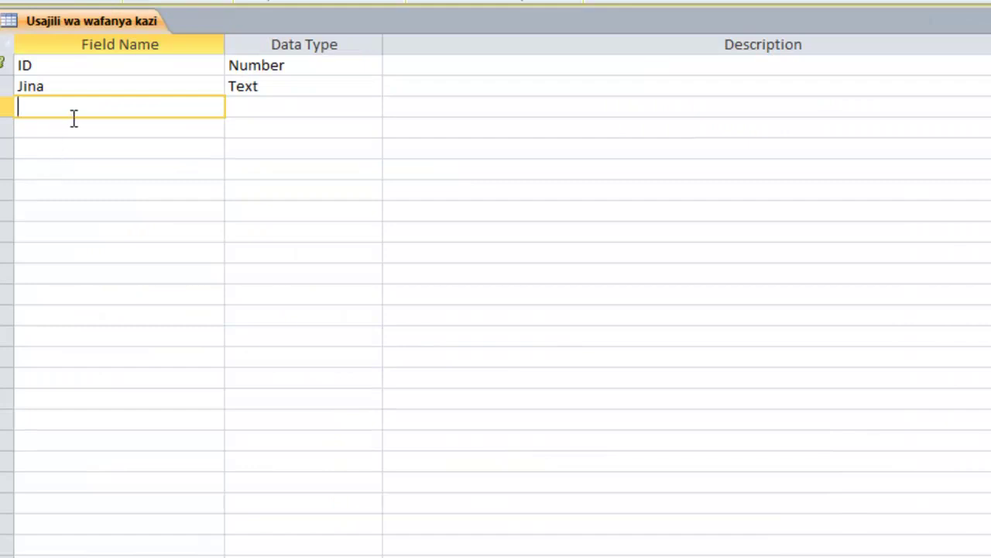
- Add a third field named CV with the Attachment data type
type("CV")
left_click(271, 108)
left_click(372, 107)
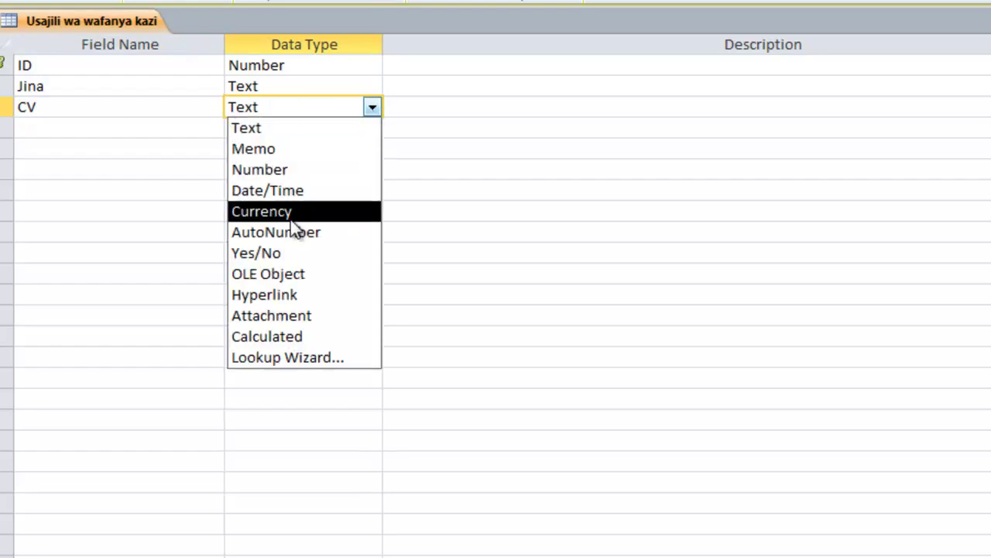
left_click(293, 319)
- Add a fourth field named Barua pepe with the Hyperlink data type
left_click(53, 126)
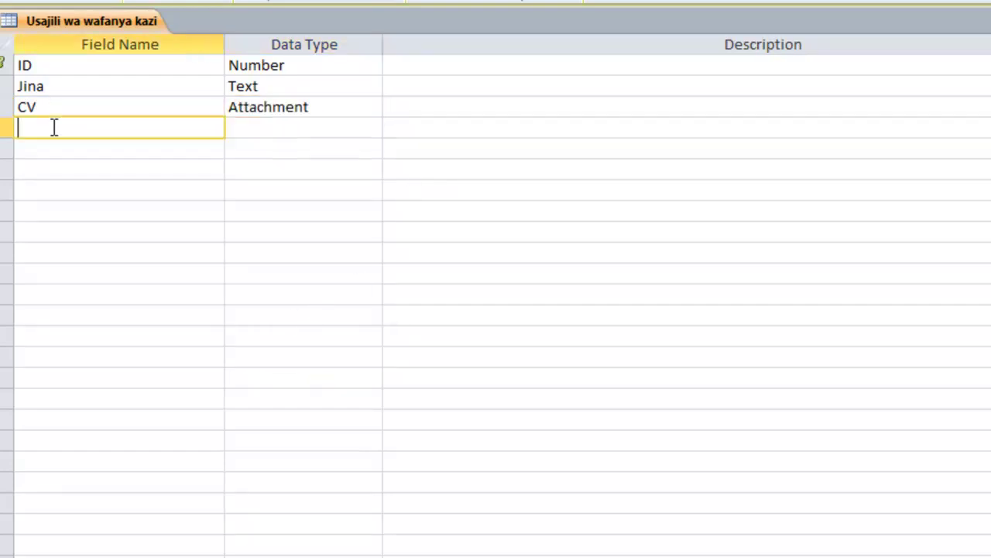
key("alt+Tab")
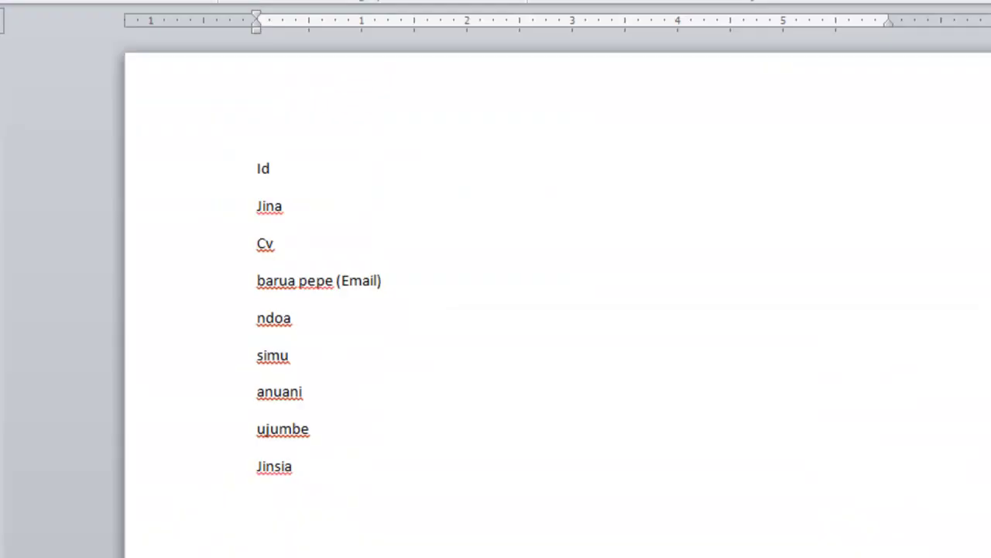
key("alt+Tab")
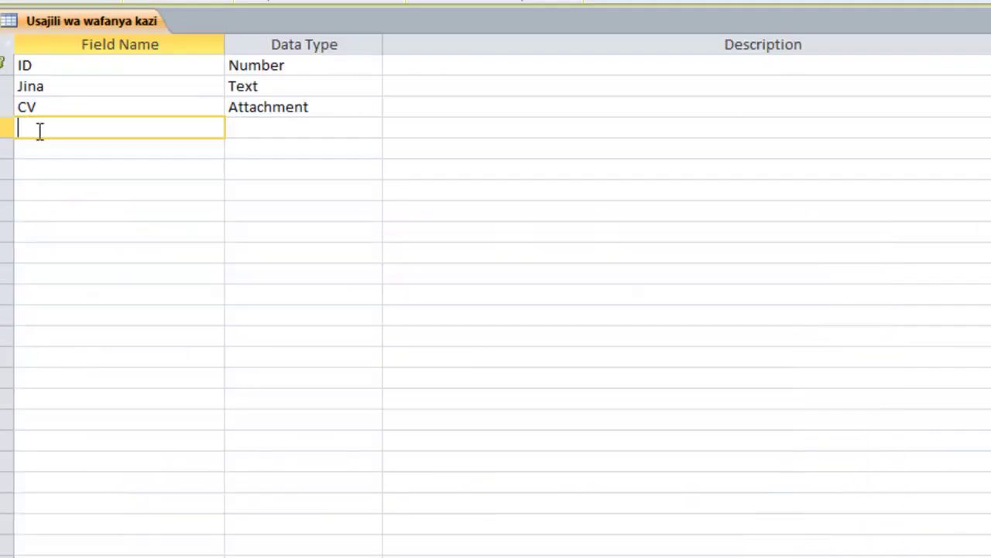
type("Barua pepe")
left_click(263, 130)
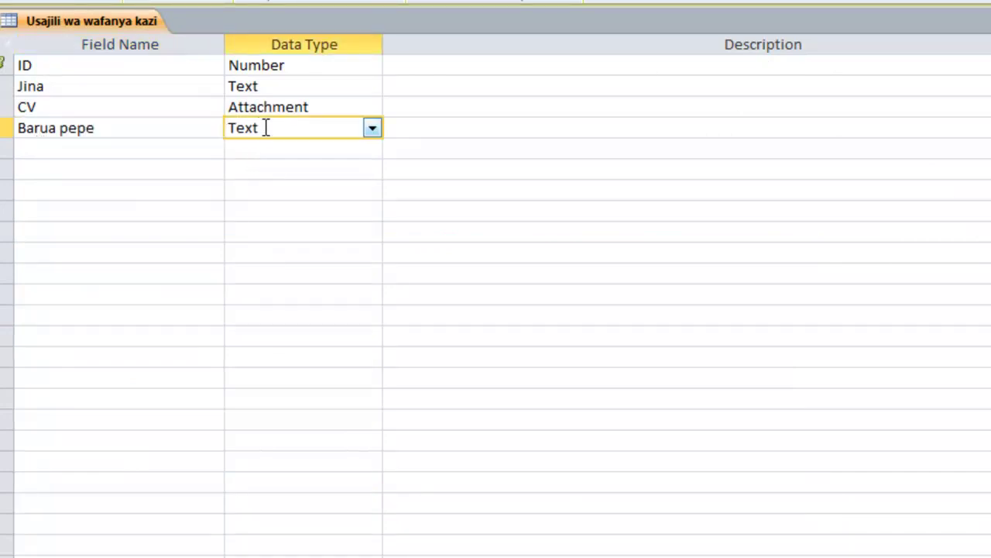
left_click(372, 128)
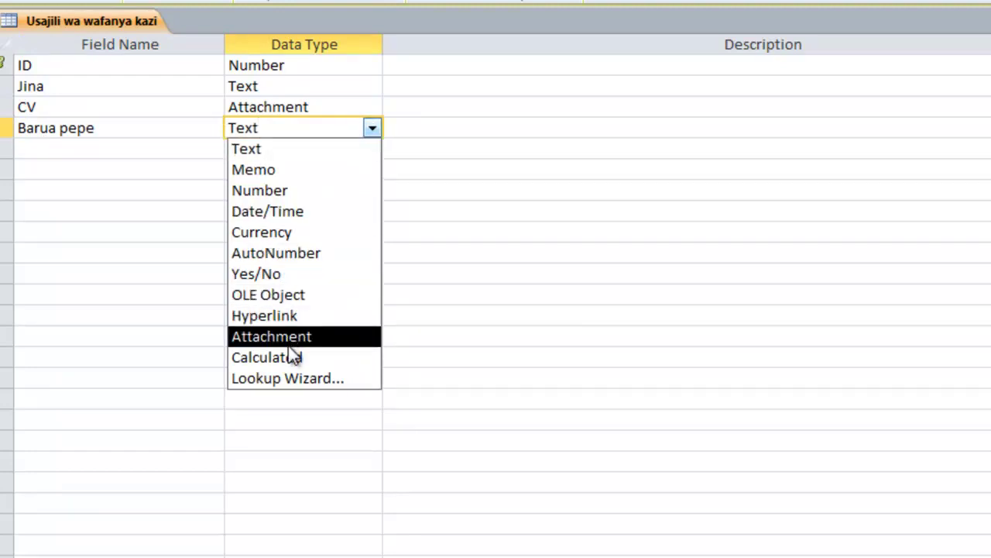
left_click(295, 324)
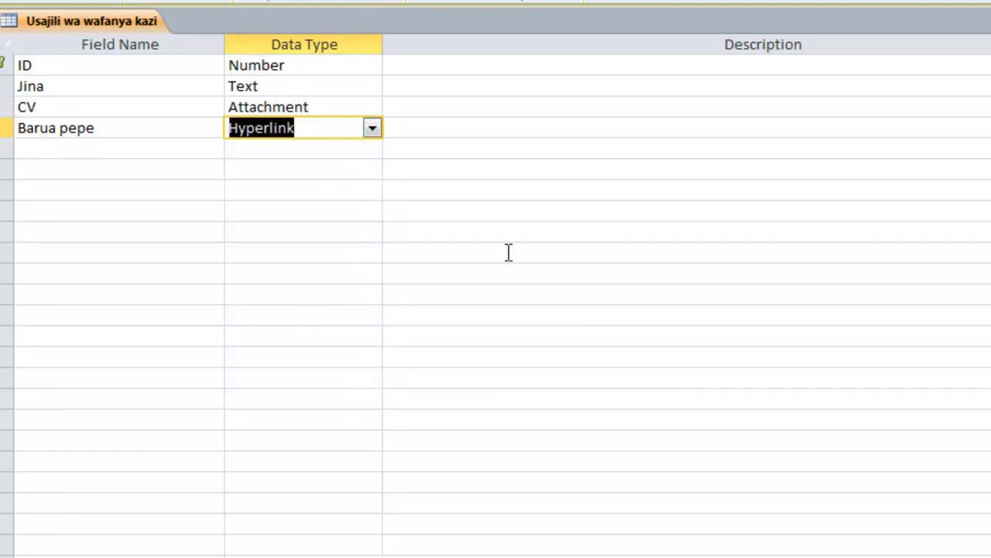
left_click(49, 146)
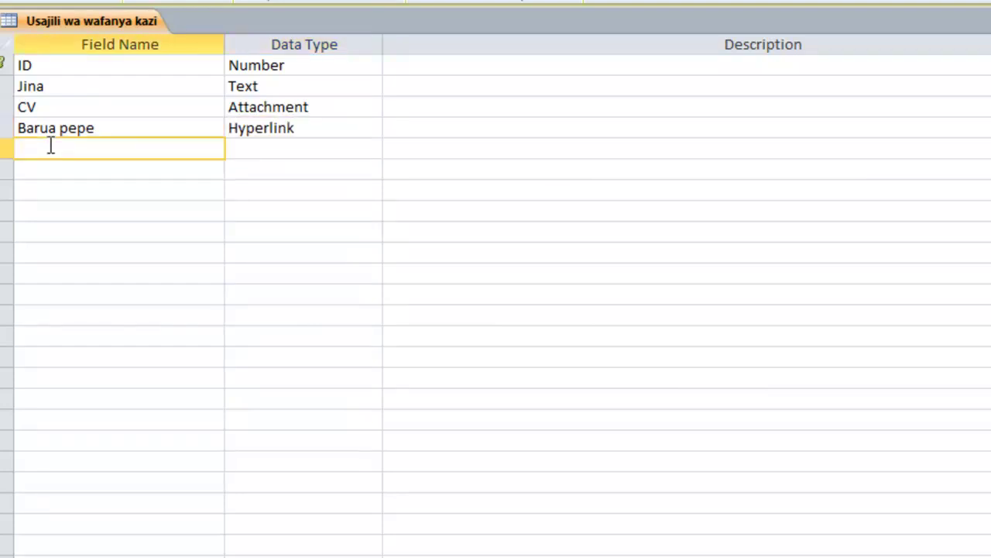
- Add a fifth field, correcting its name from 'Maelezo ya ndoa' to 'Una ndoa'
key("alt+Tab")
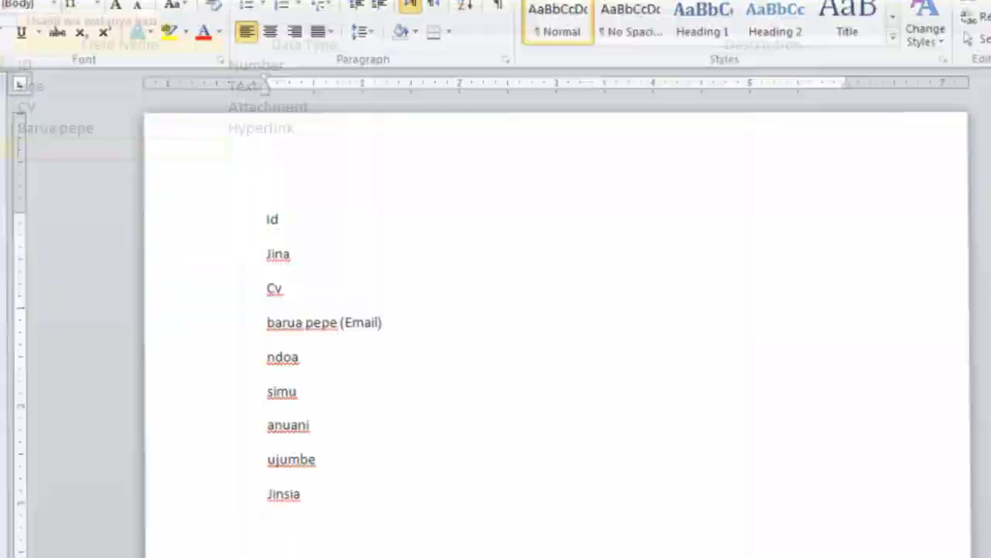
key("alt+Tab")
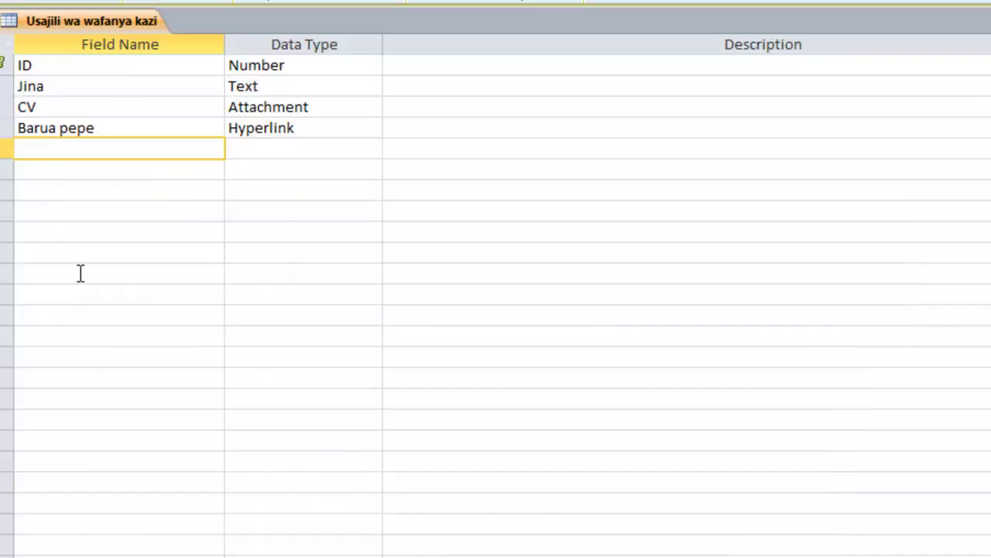
type("Maelez")
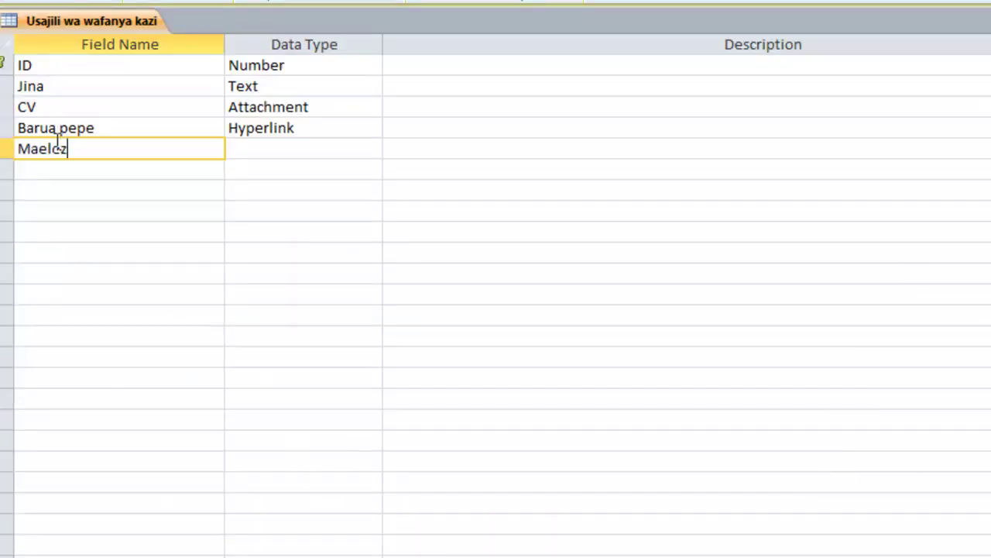
type("o ya ndoa")
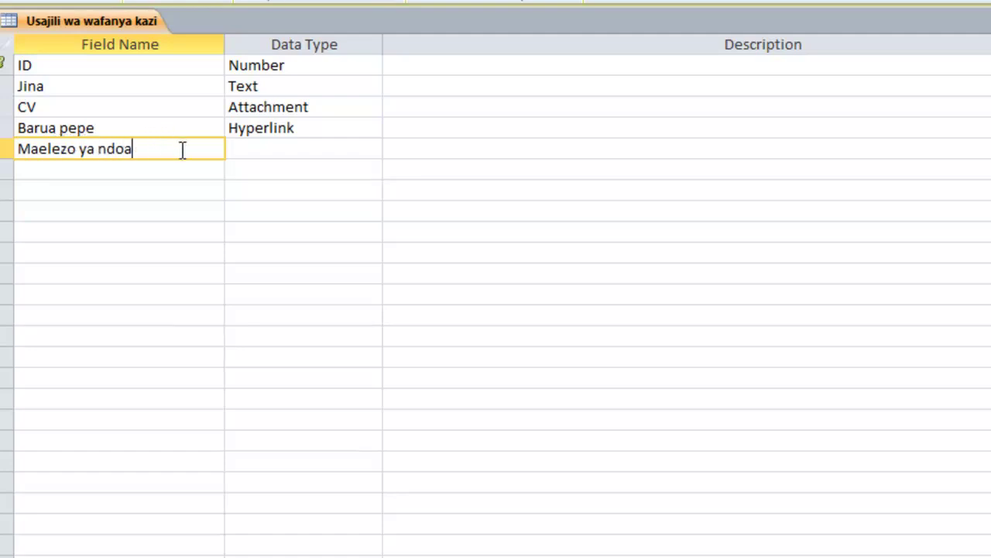
left_click(265, 148)
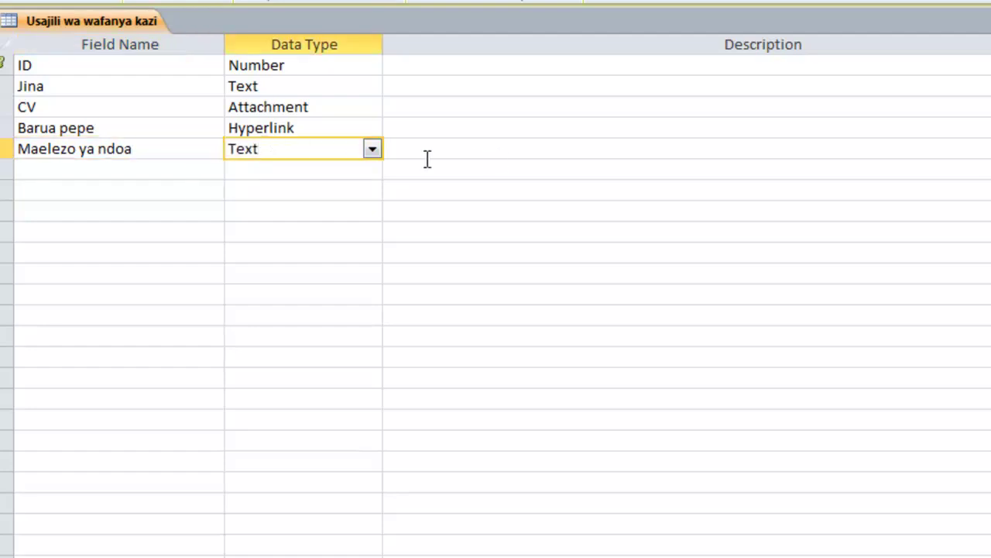
left_click(371, 150)
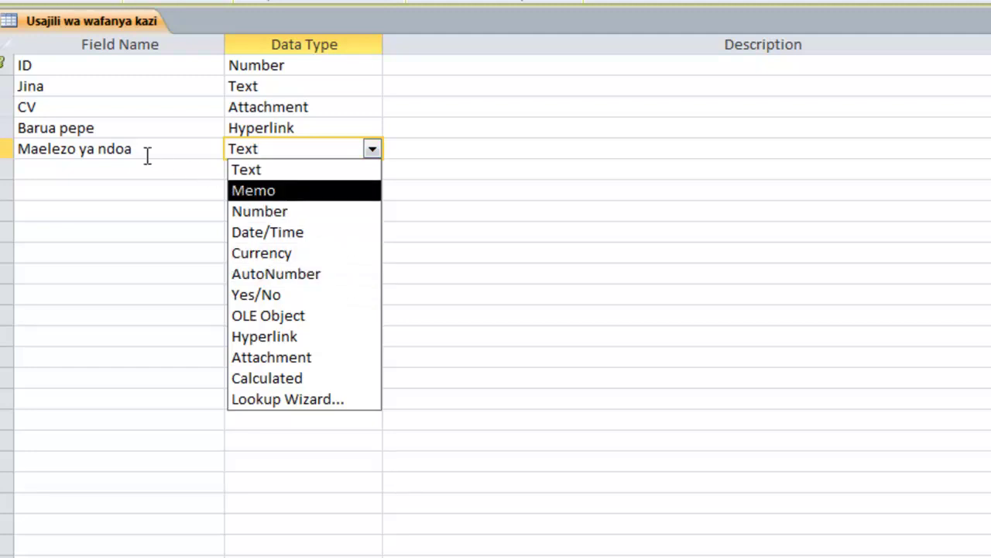
left_click_drag(146, 155, 23, 166)
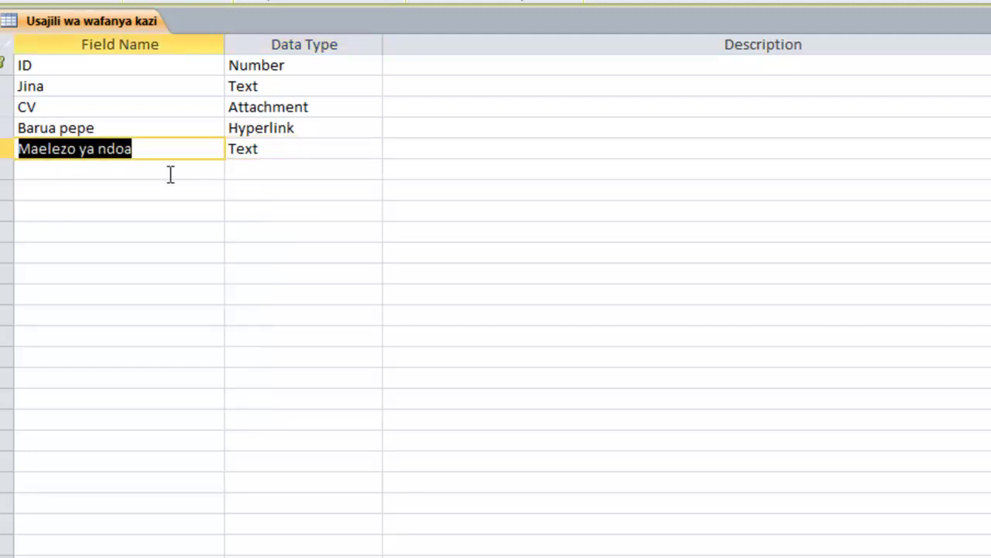
type("Umeo")
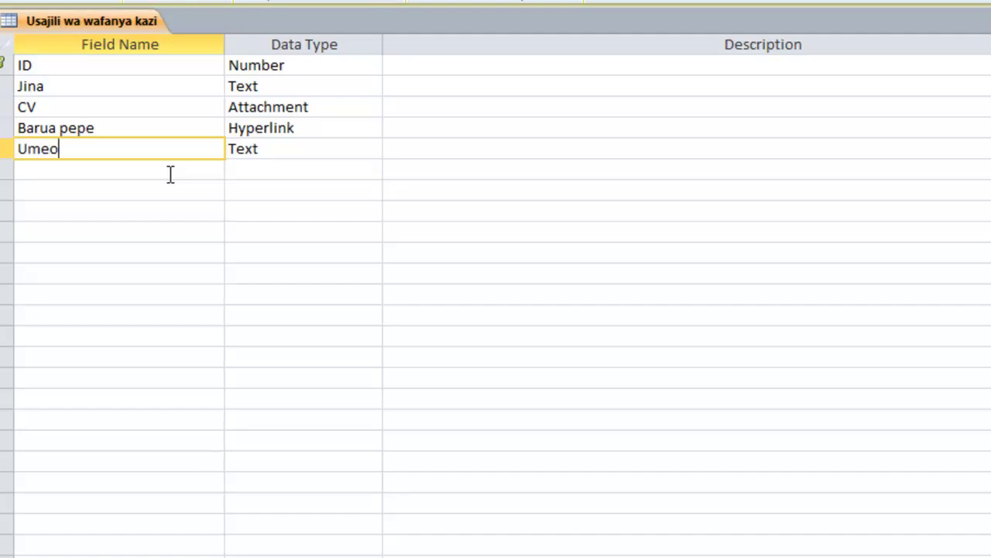
key("BackSpace")
key("BackSpace")
key("BackSpace")
key("BackSpace")
type("Una no")
type("s")
key("BackSpace")
key("BackSpace")
type("doas")
key("BackSpace")
- Make Una ndoa a Yes/No field and name the next field 'Anuani'
left_click(246, 148)
left_click(372, 150)
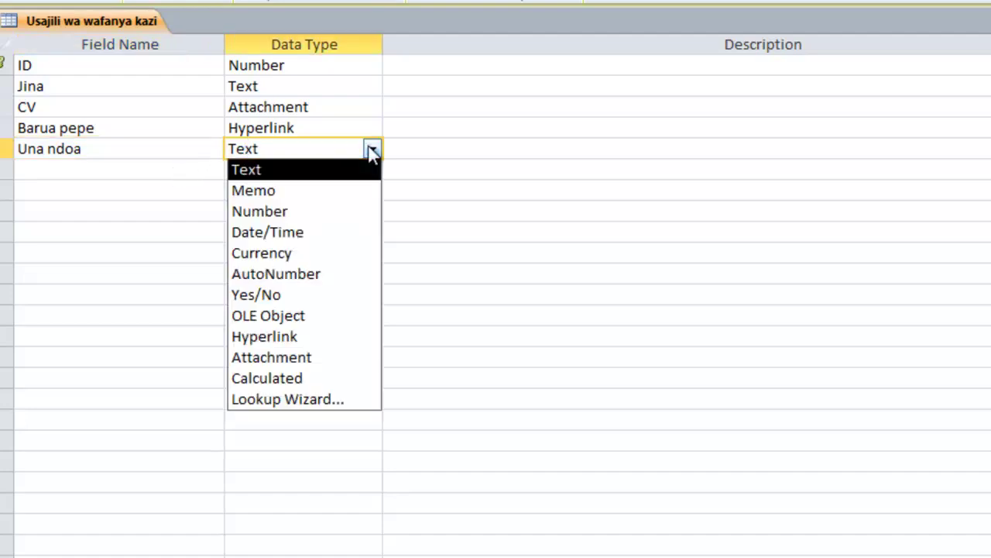
left_click(307, 296)
left_click(66, 170)
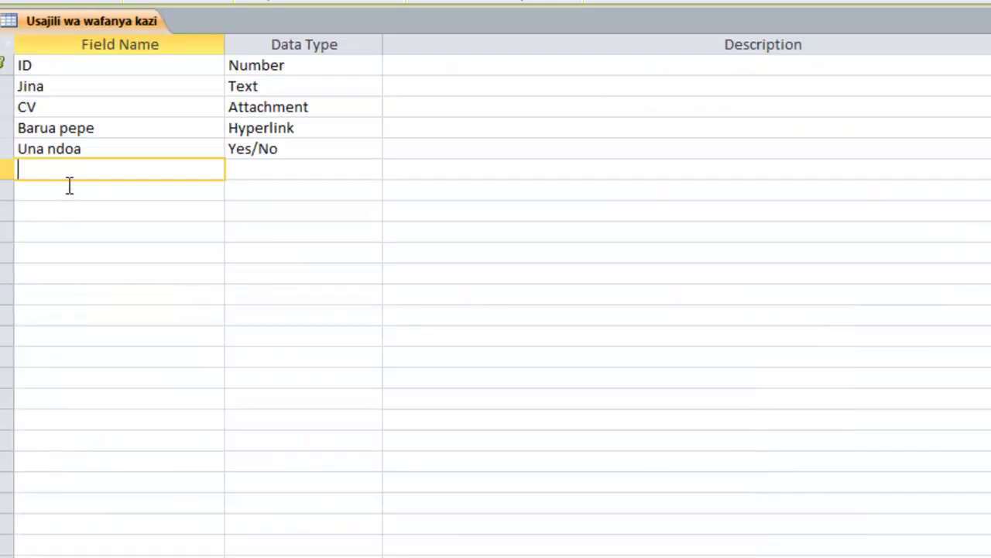
type("Anuani")
- Leave Anuani's data type as Text and name the seventh field 'Jinsia'
left_click(274, 173)
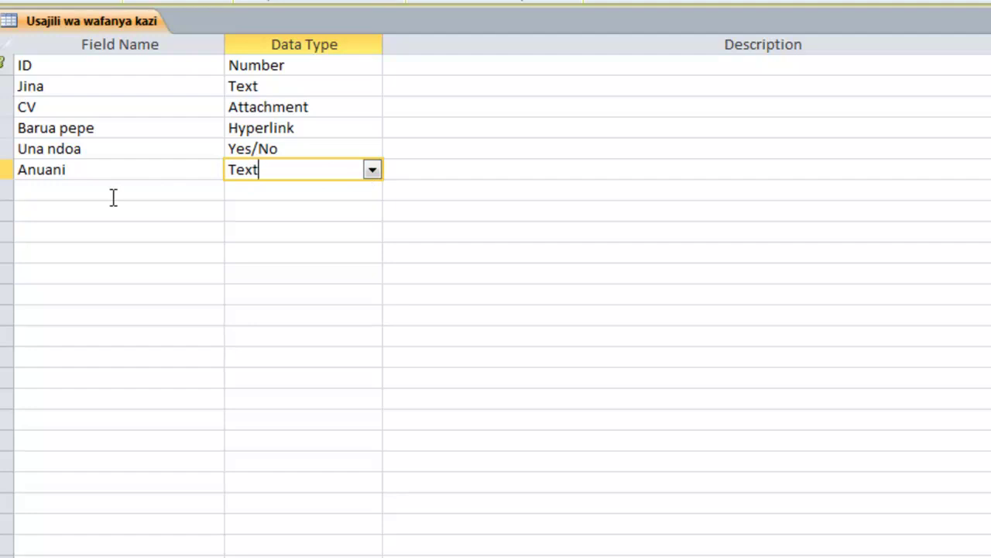
left_click(80, 194)
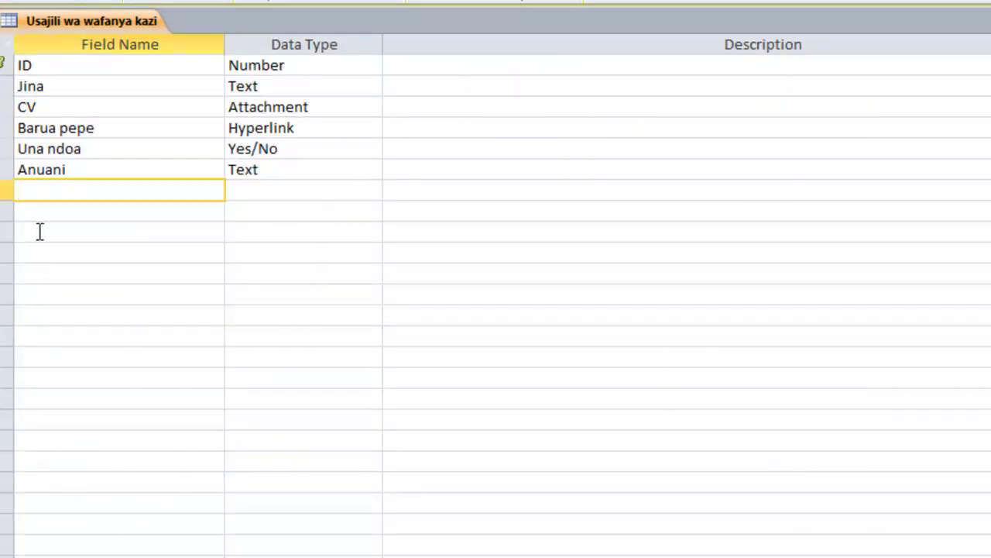
type("U")
key("BackSpace")
type("Jinsia")
left_click(270, 196)
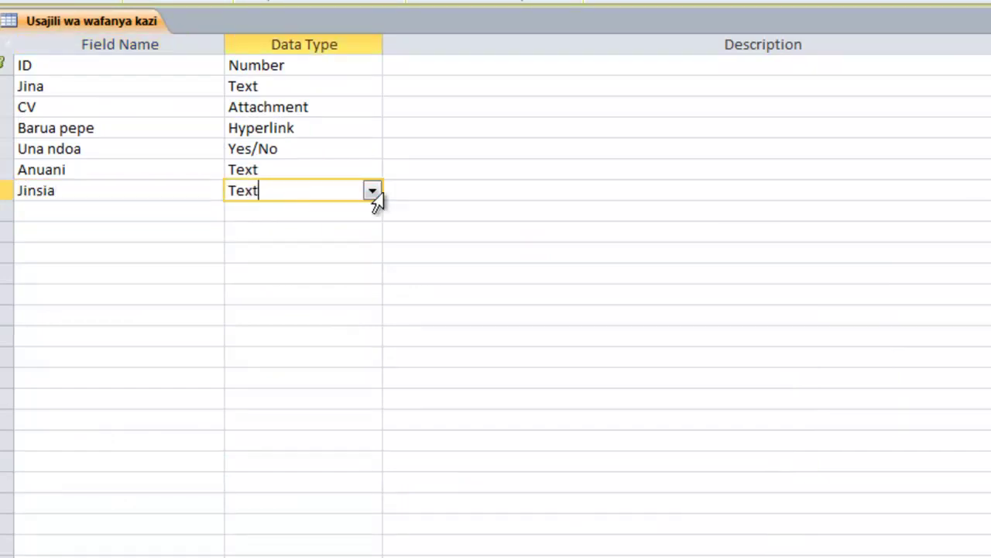
left_click(372, 191)
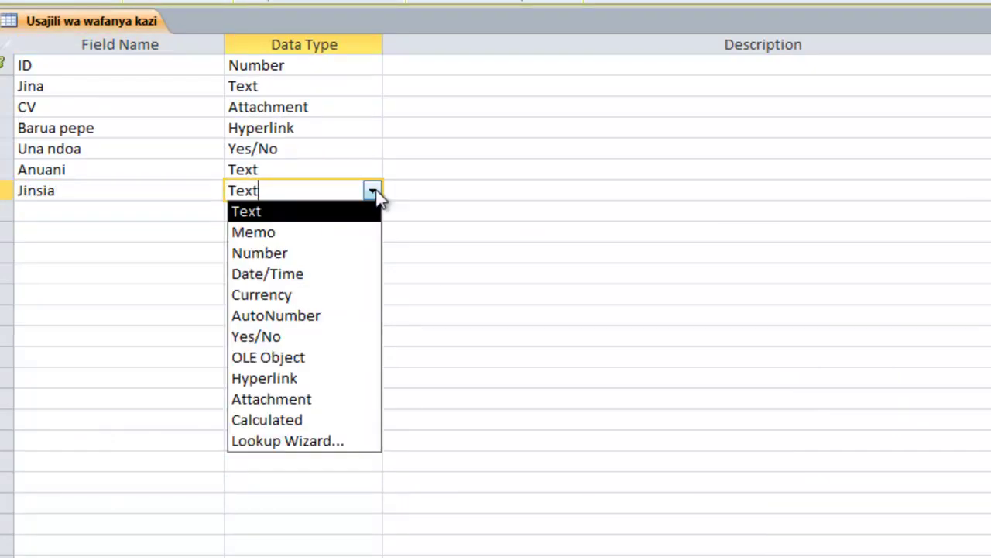
- Use the Lookup Wizard to give Jinsia typed values Mwanaume and Mwanamke, limited to list
left_click(295, 443)
left_click(354, 247)
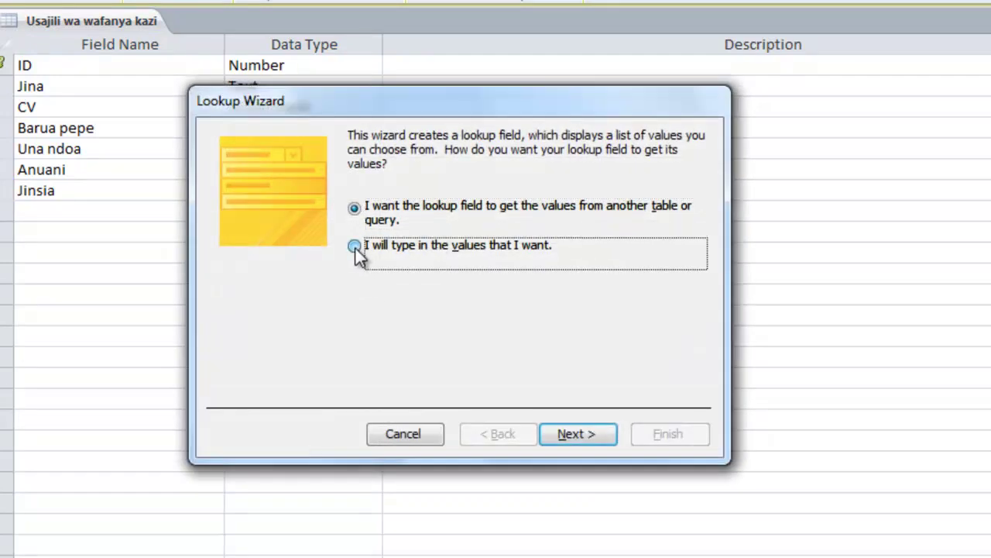
left_click(577, 428)
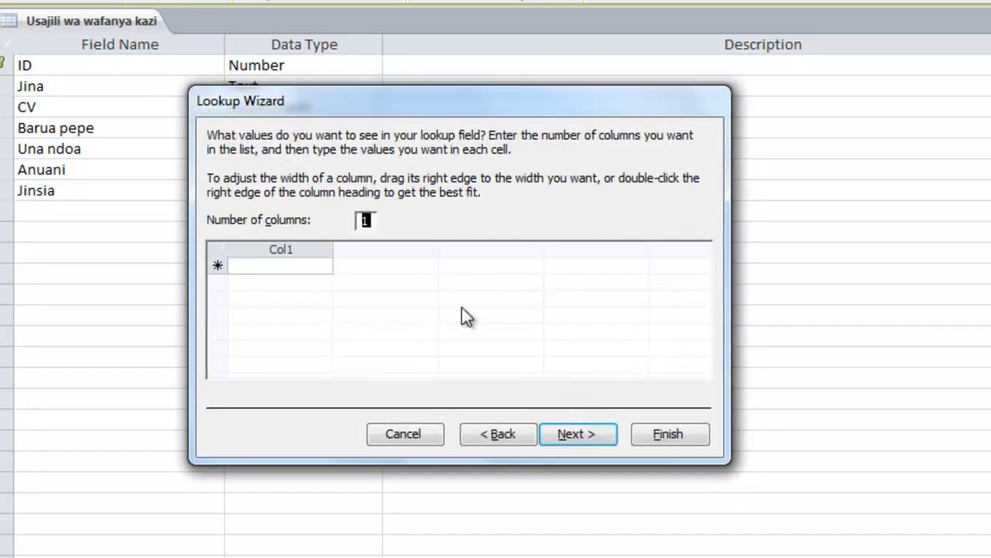
left_click(277, 267)
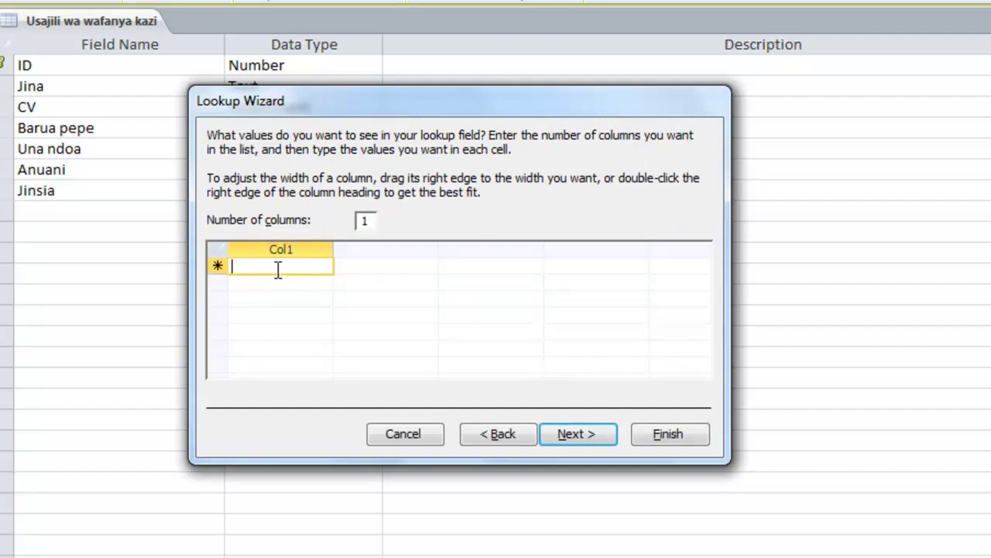
type("Mwa")
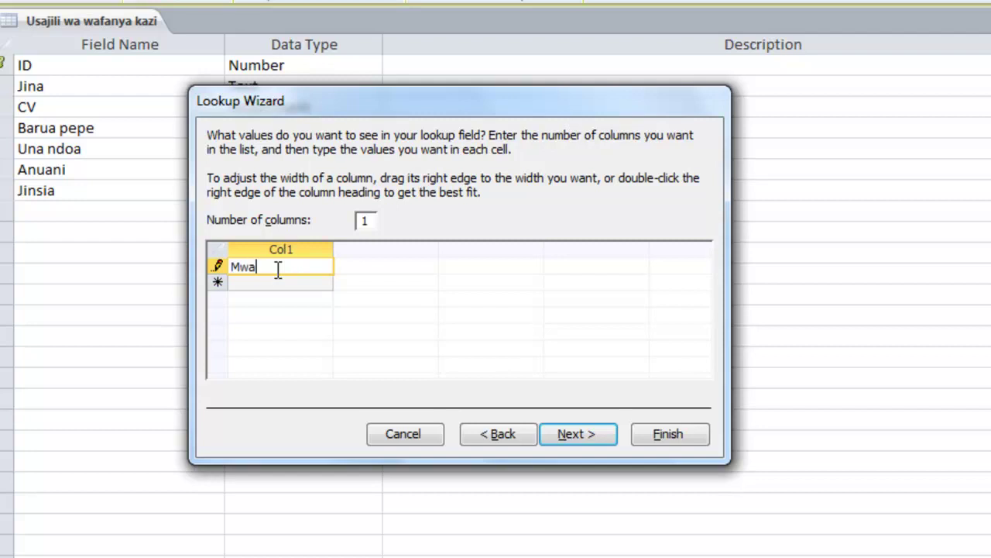
type("naume")
left_click(263, 284)
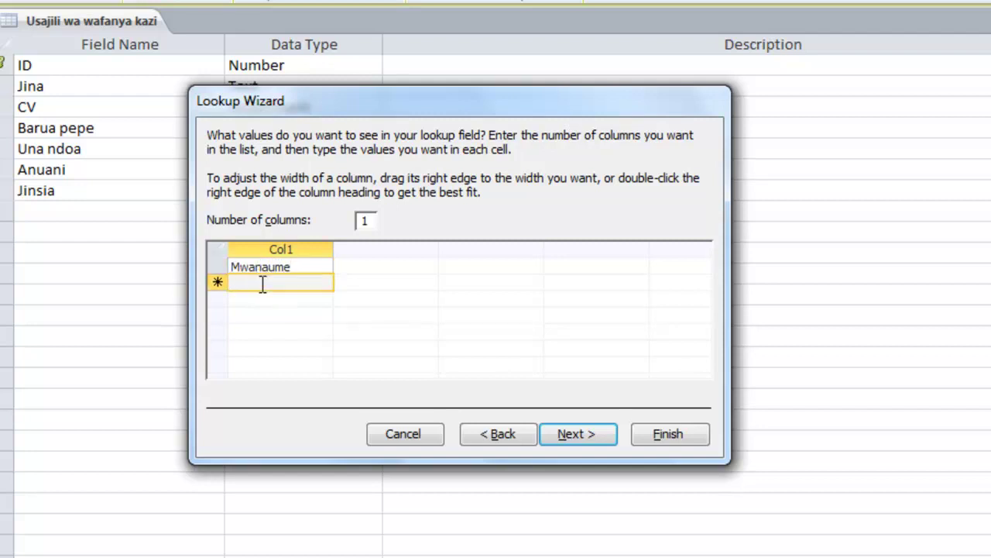
type("Mwa")
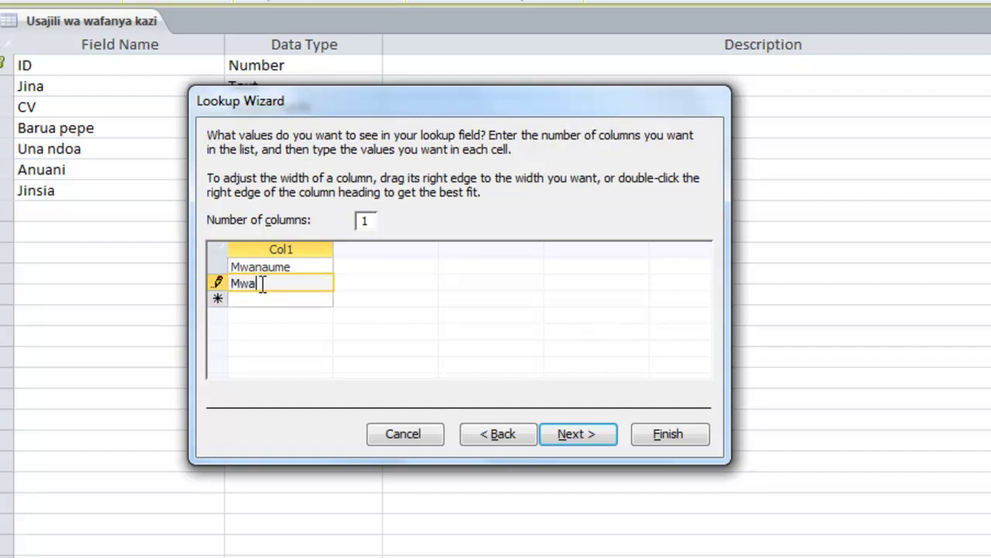
type("namke")
left_click(572, 436)
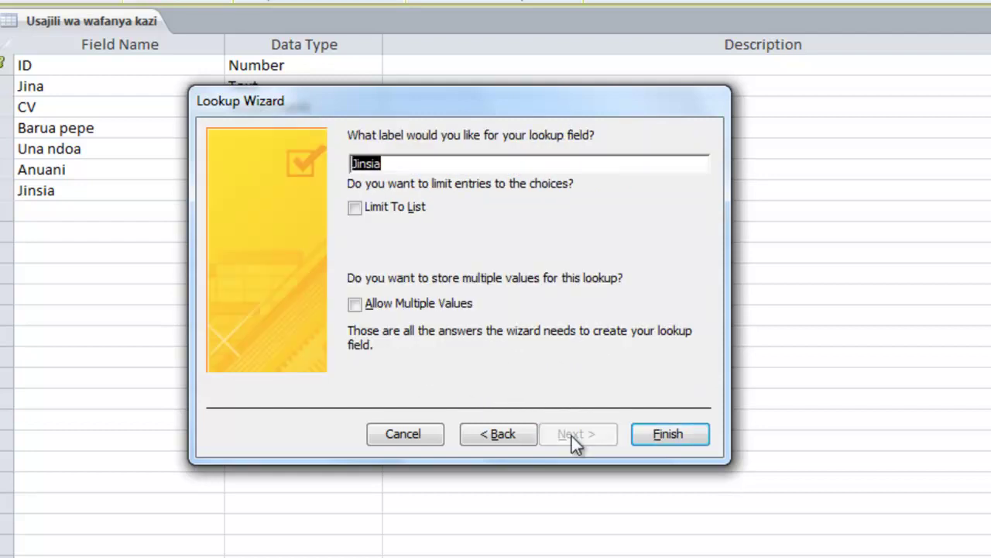
left_click(395, 206)
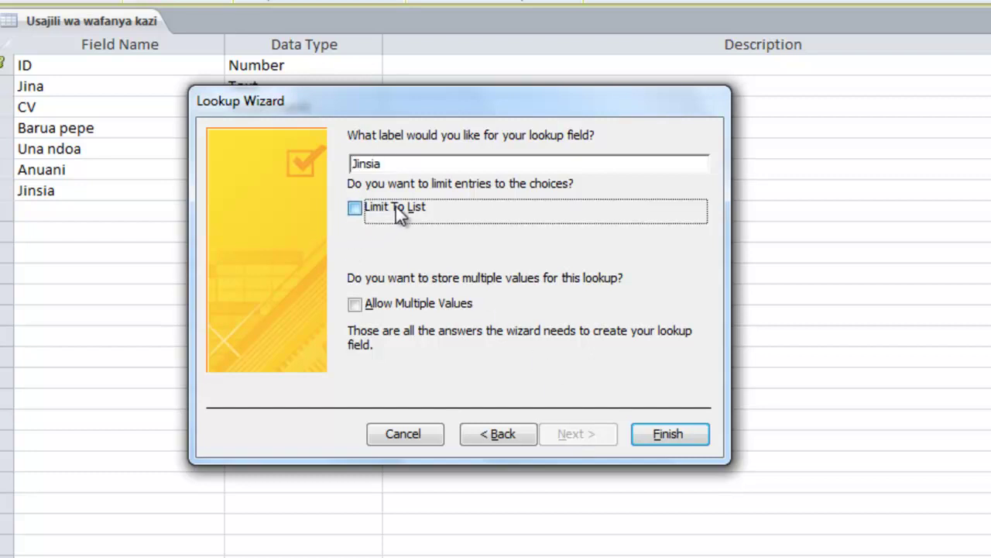
left_click(650, 435)
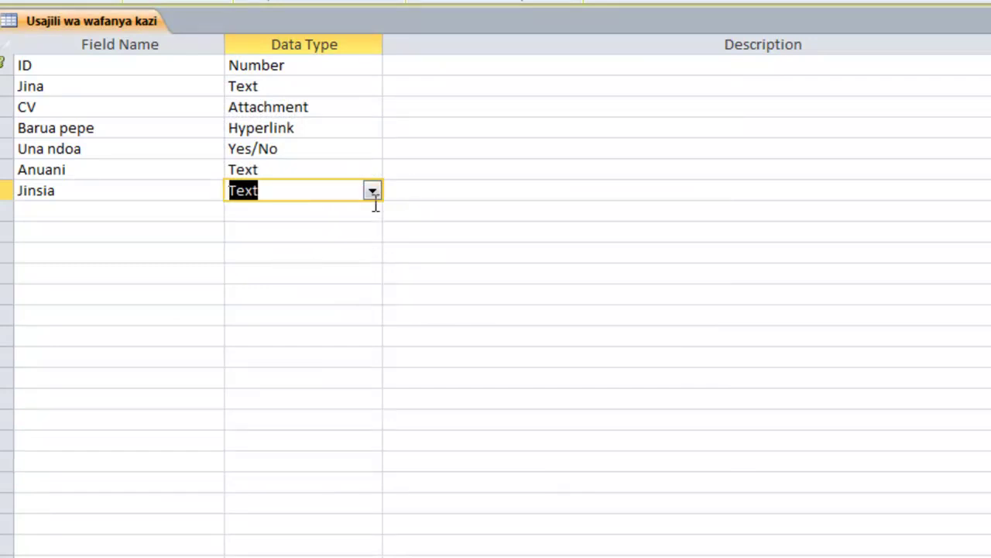
- Add a Memo field named 'Ujumbe wowote?' below Jinsia, then select the ID field to show its properties
left_click(91, 214)
type("Uj")
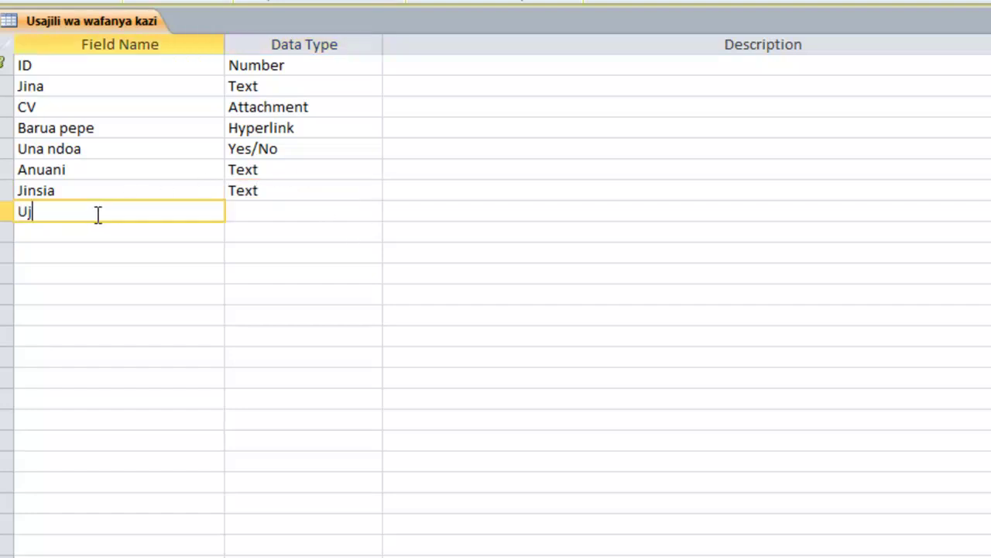
type("umbe wowote?")
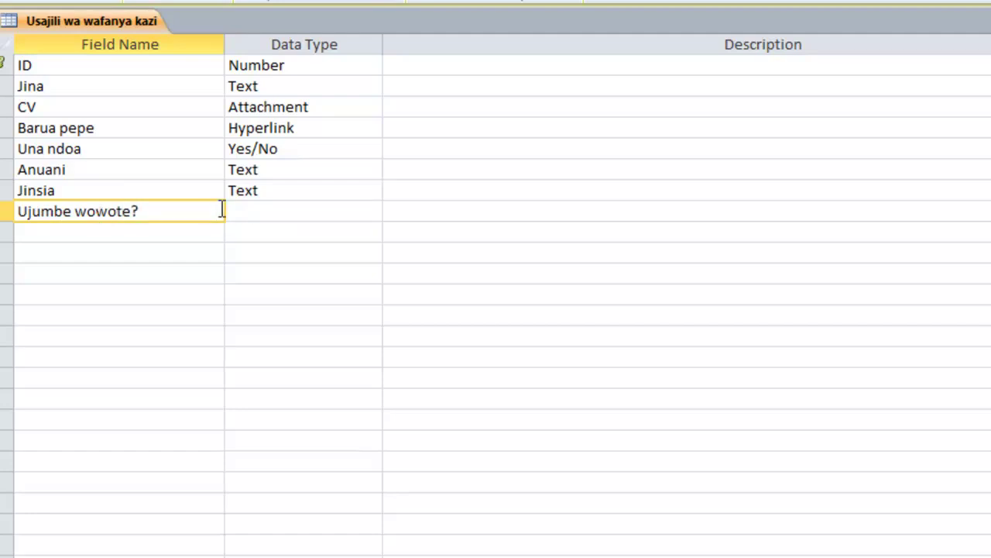
left_click(265, 209)
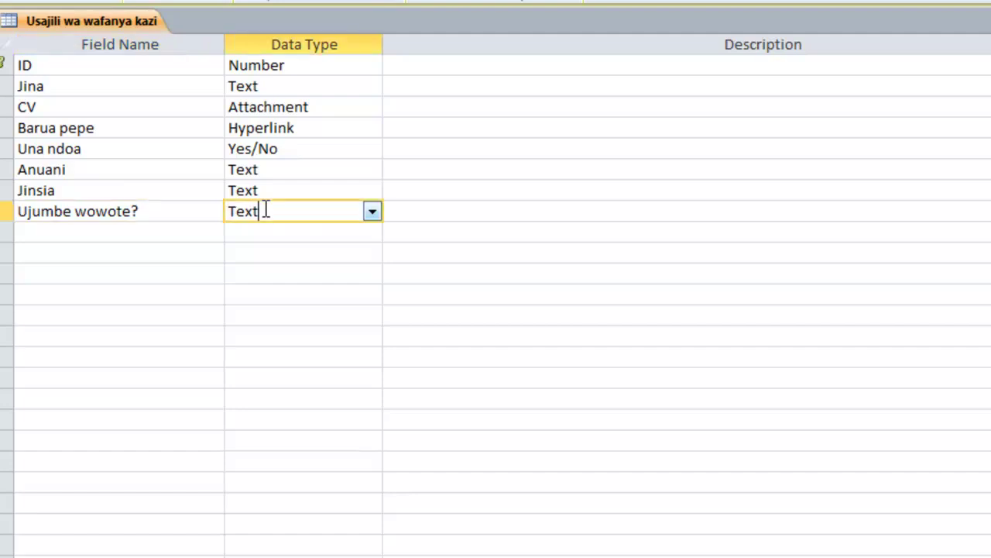
left_click(372, 213)
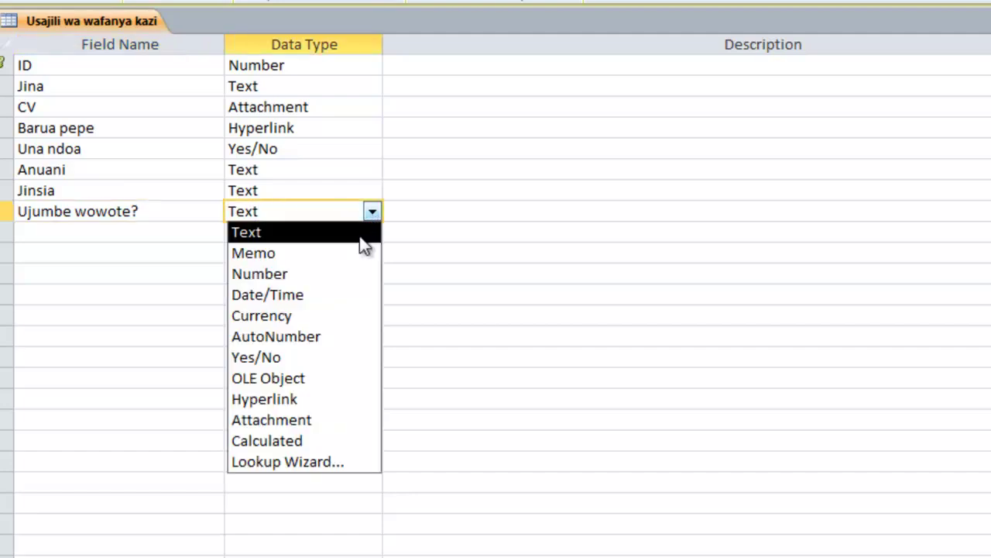
left_click(285, 255)
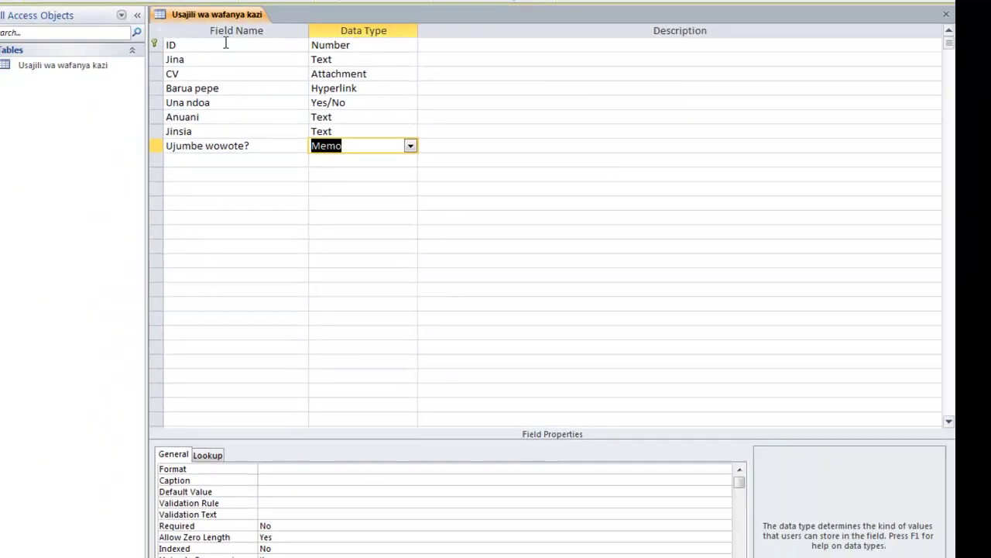
left_click(105, 62)
left_click(356, 40)
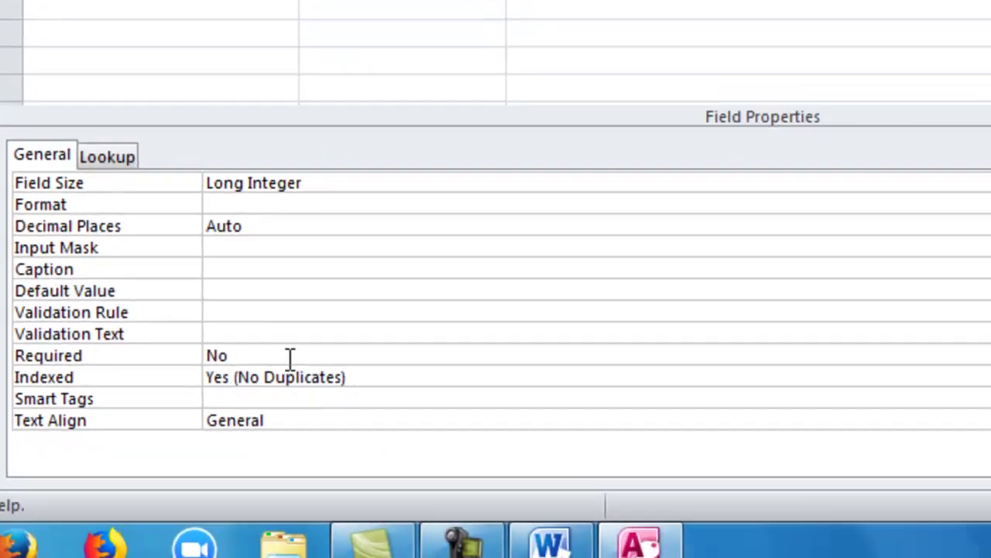
- Set the Required property to Yes for the ID field and the Jina field
left_click(554, 311)
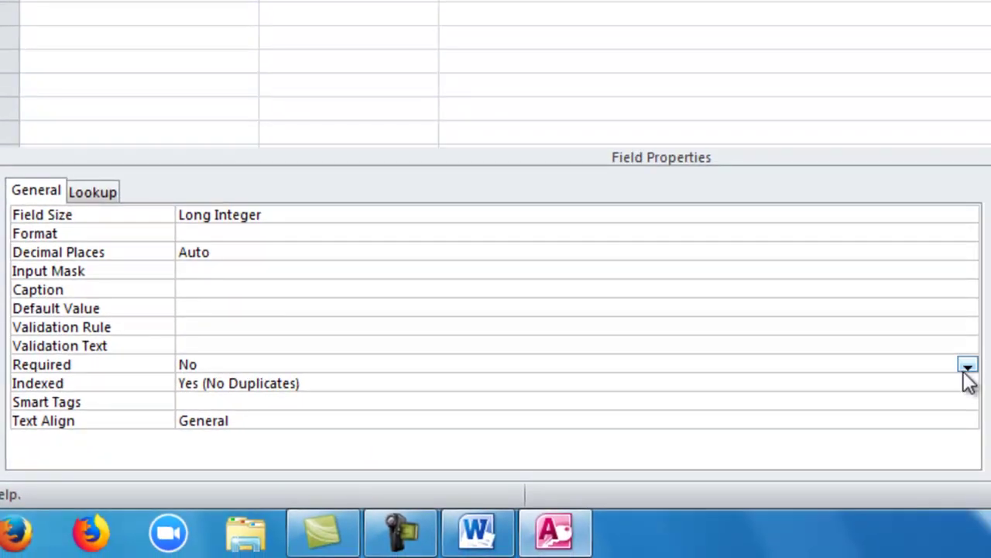
left_click(967, 365)
left_click(658, 387)
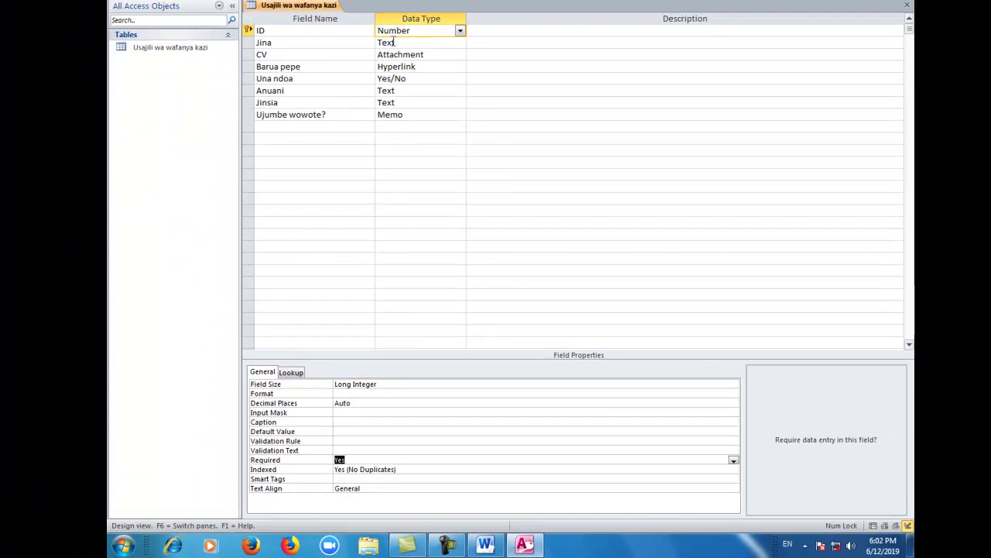
left_click(394, 43)
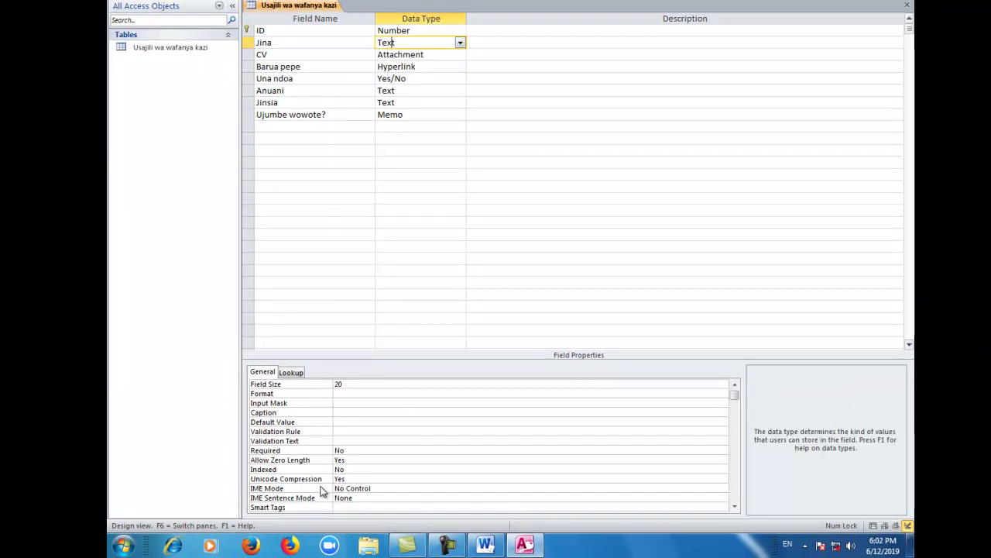
left_click(365, 452)
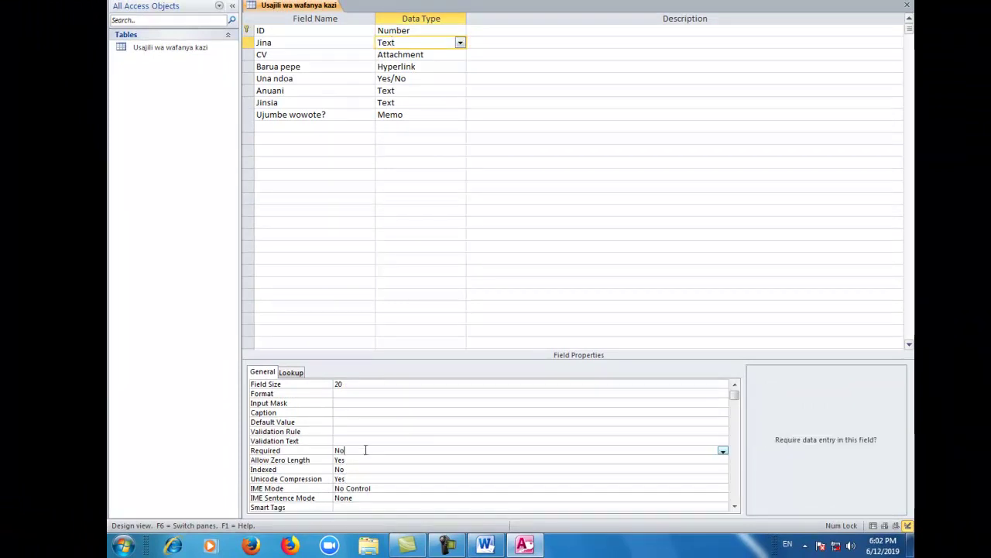
left_click(722, 451)
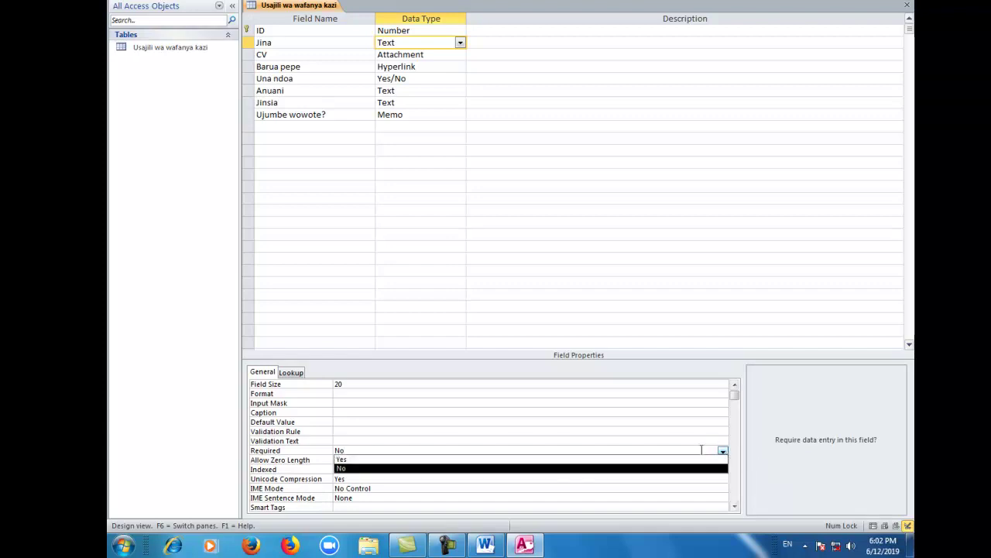
left_click(502, 460)
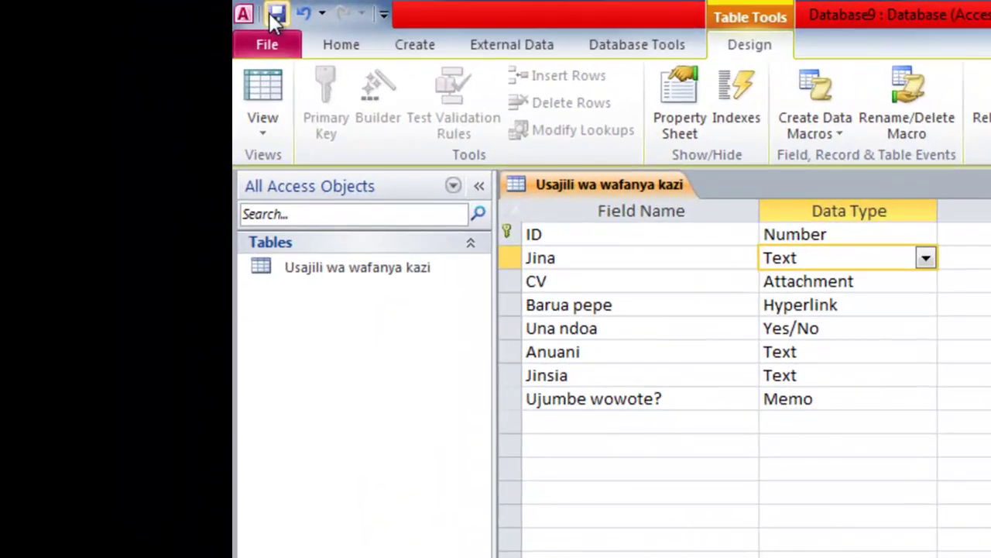
- Save the table design and open Usajili wa wafanya kazi from the Navigation Pane in Datasheet view
left_click(276, 16)
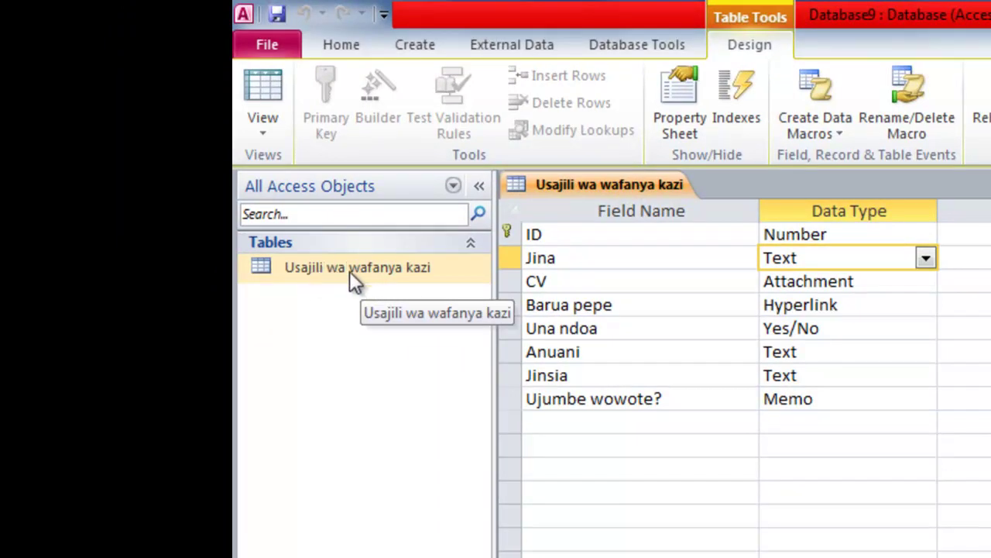
double_click(350, 270)
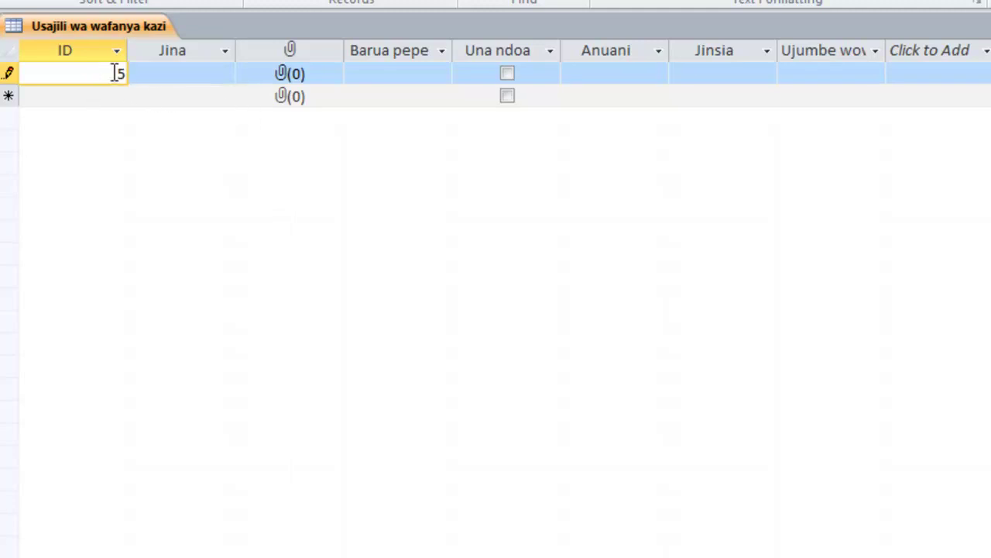
- Enter 555 as the first record's ID and the employee's name in Jina
type("55")
left_click(290, 73)
left_click(197, 72)
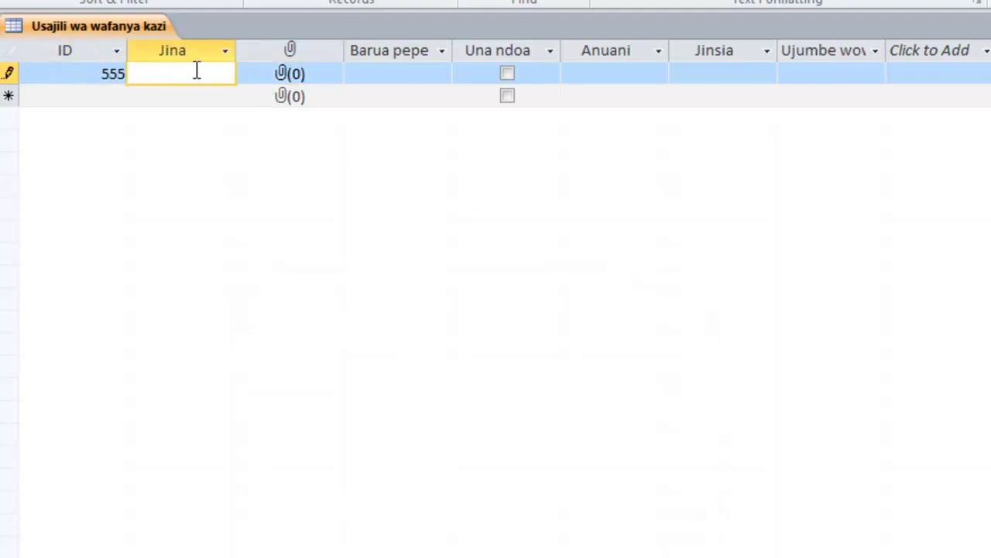
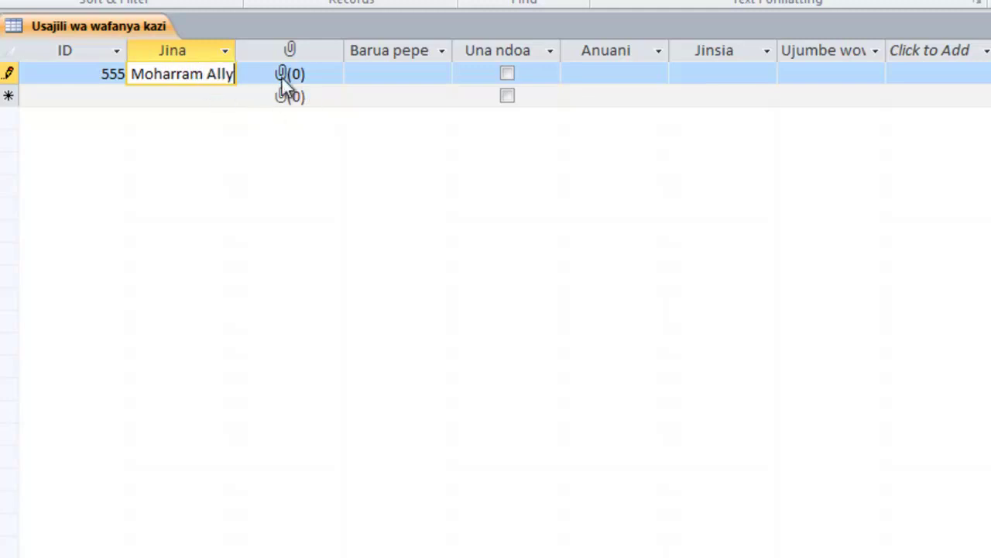
- Attach the Data.docx document to the record's CV field
double_click(282, 80)
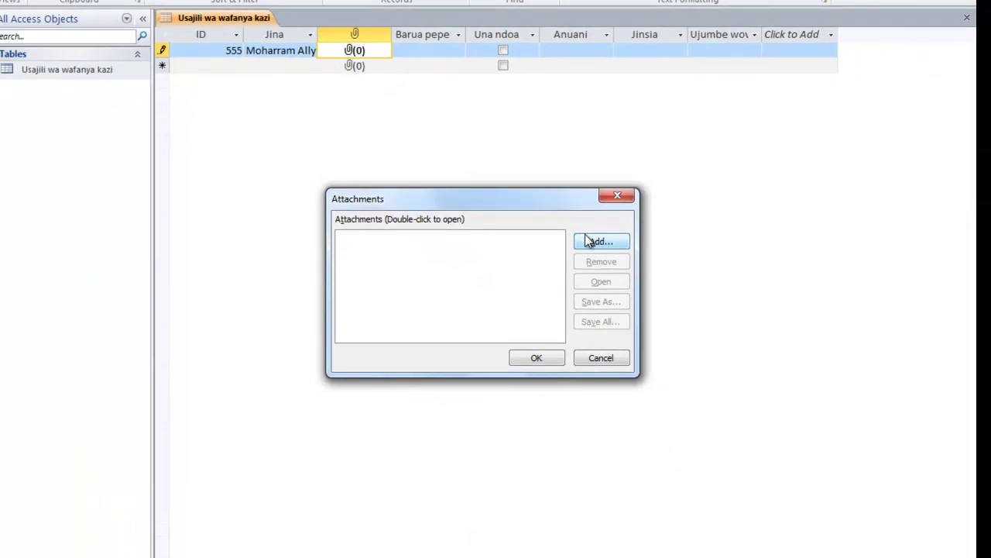
left_click(589, 242)
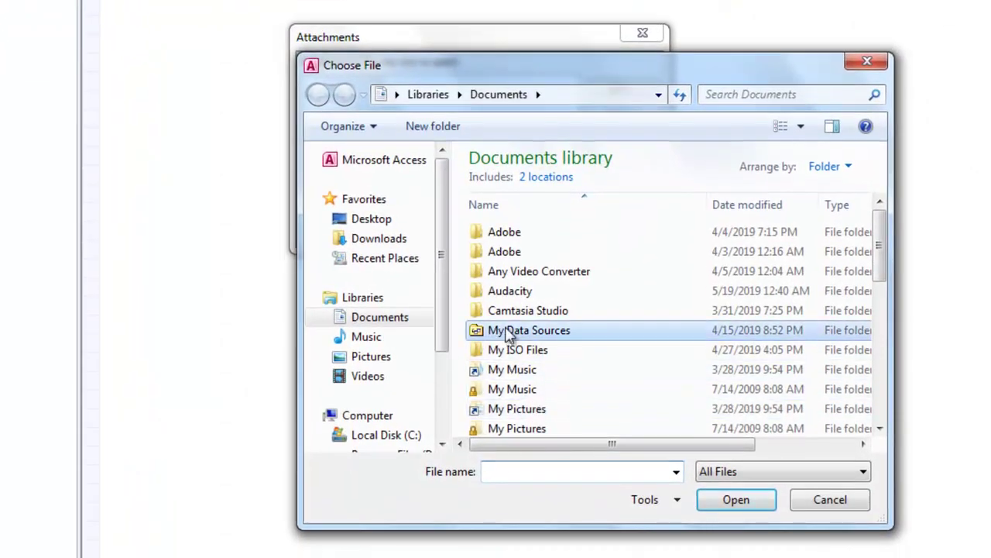
scroll(507, 333, "down", 6)
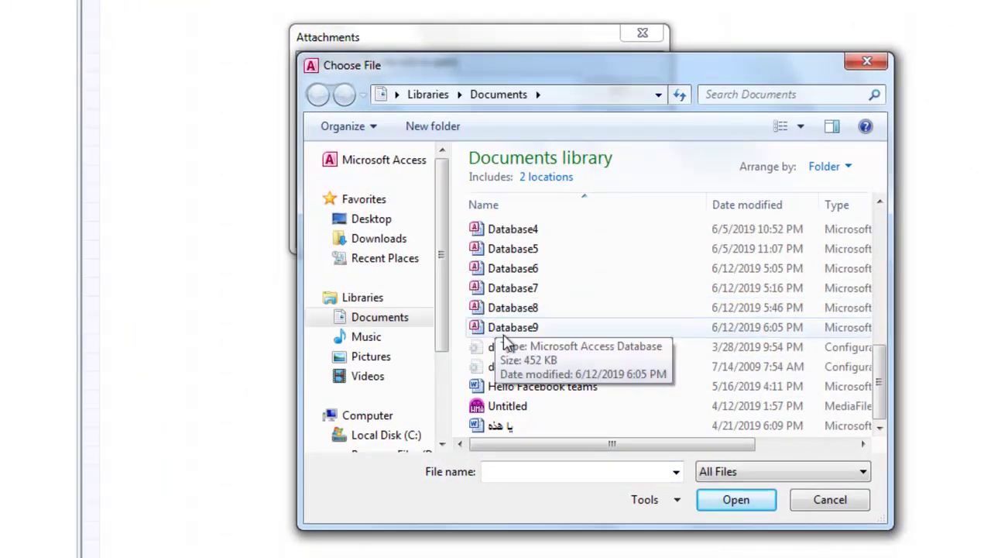
left_click(531, 387)
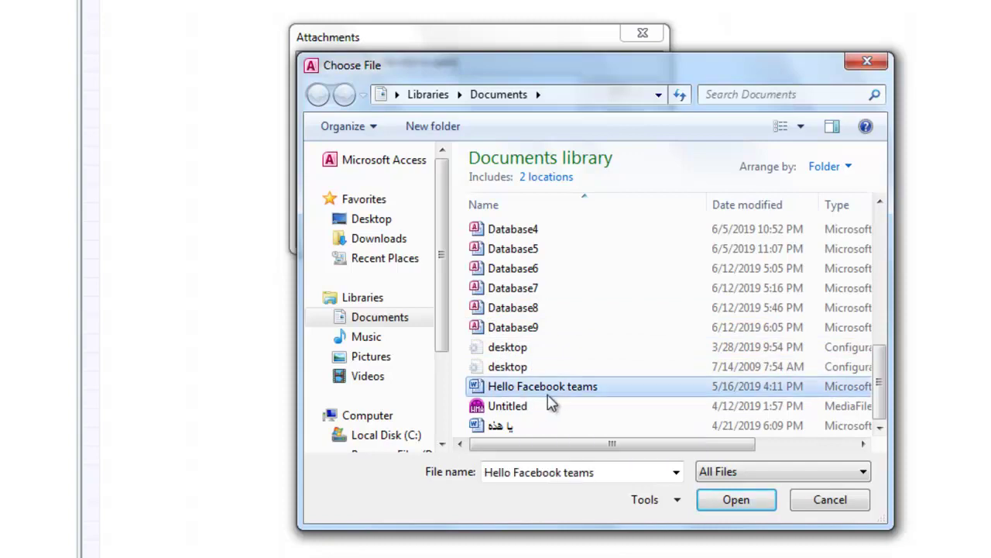
scroll(571, 330, "up", 3)
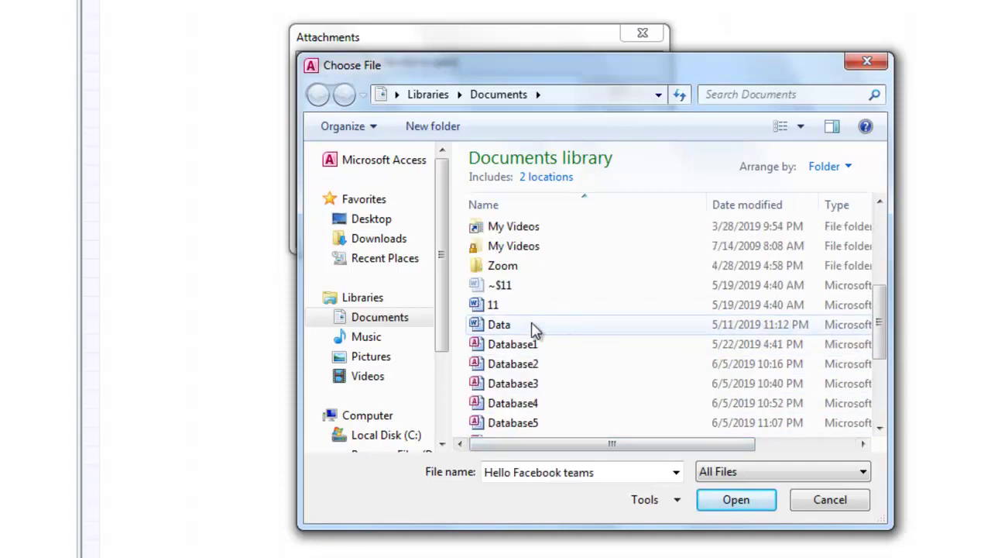
left_click(535, 328)
left_click(736, 500)
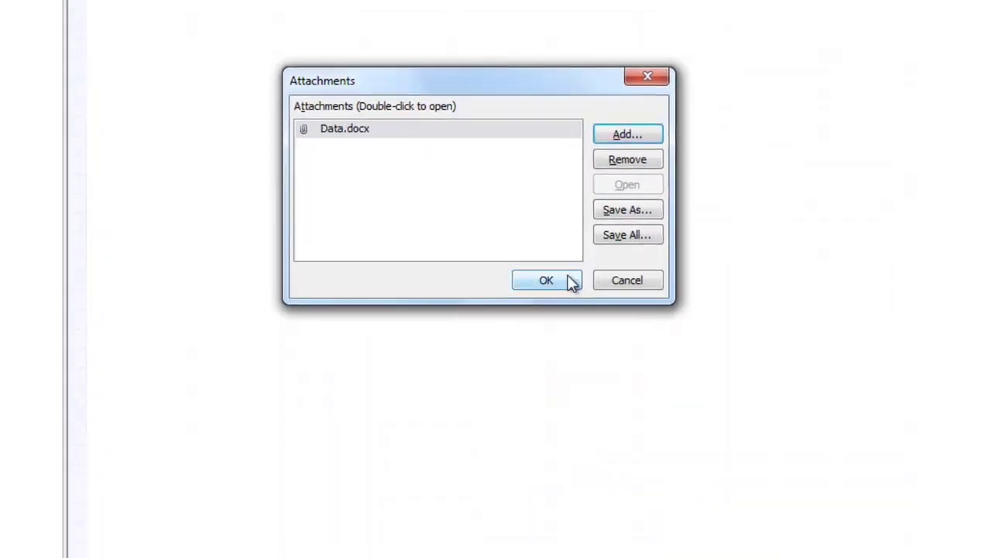
left_click(572, 282)
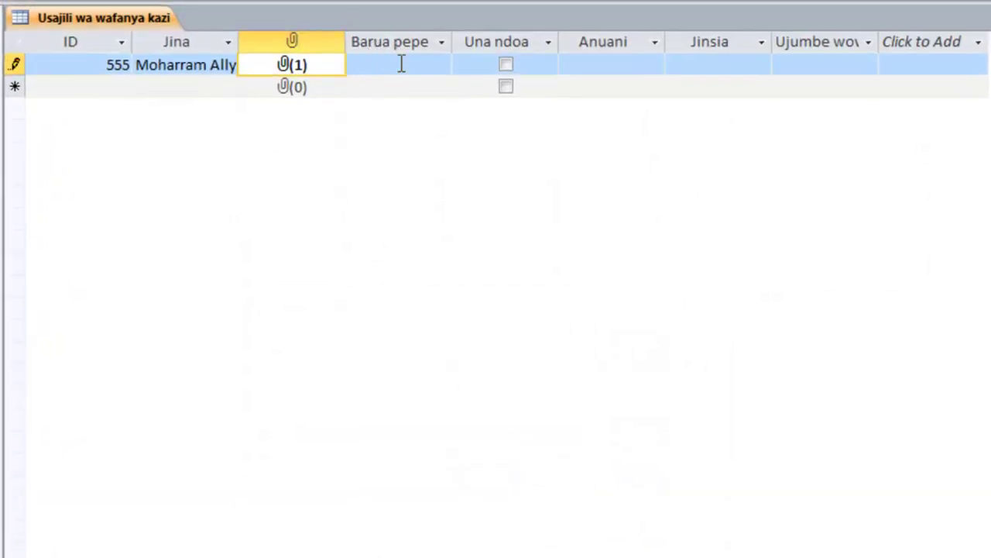
- Enter the employee's e-mail address in Barua pepe and Temeke in Anuani
left_click(402, 64)
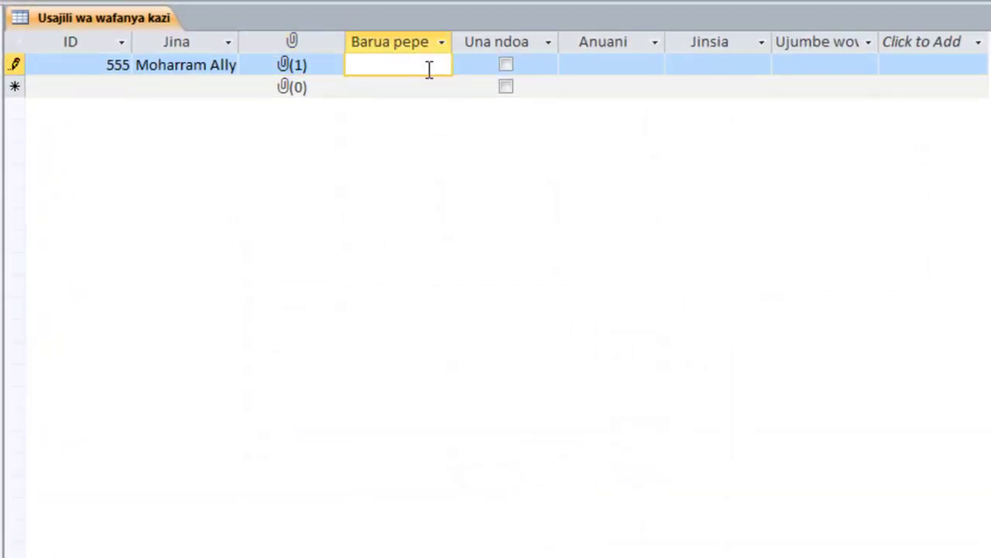
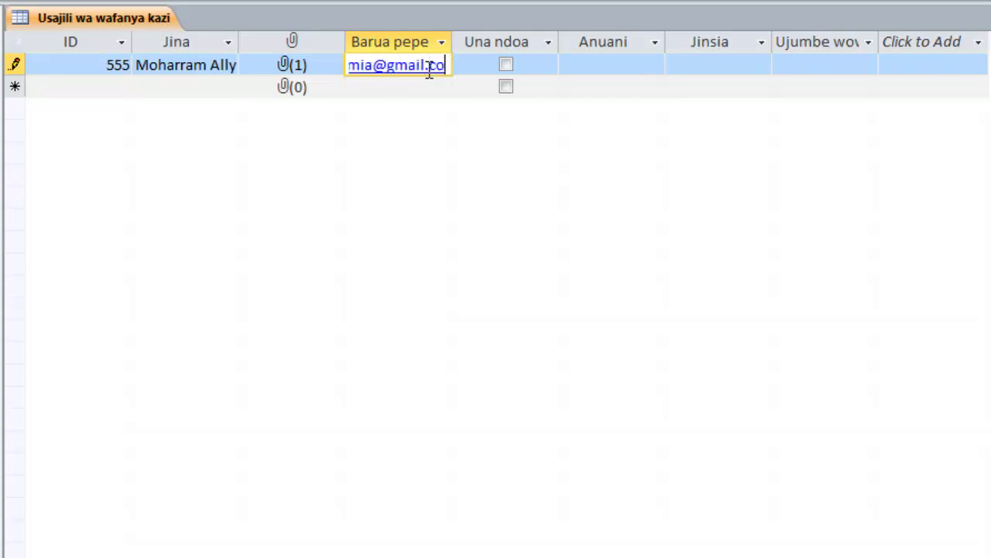
left_click(505, 65)
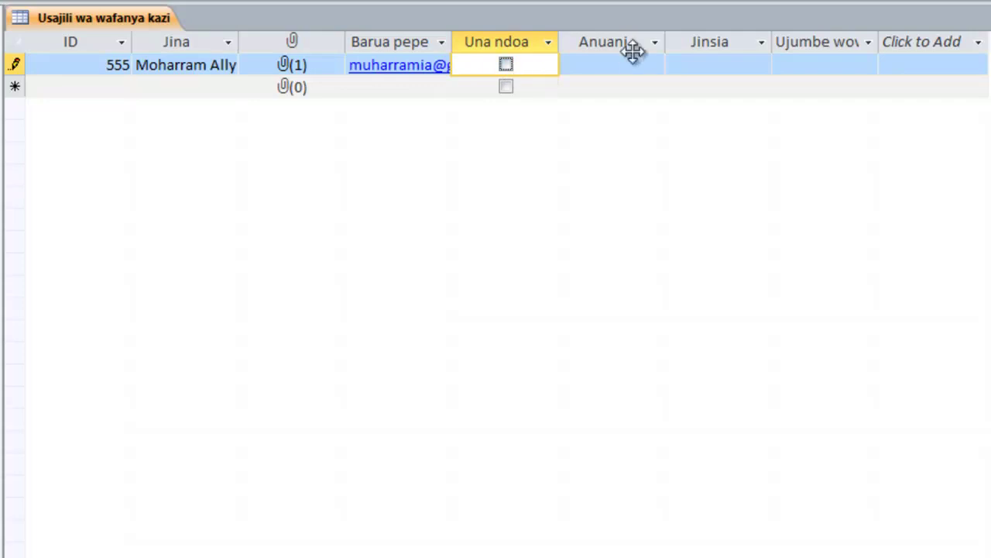
left_click(608, 63)
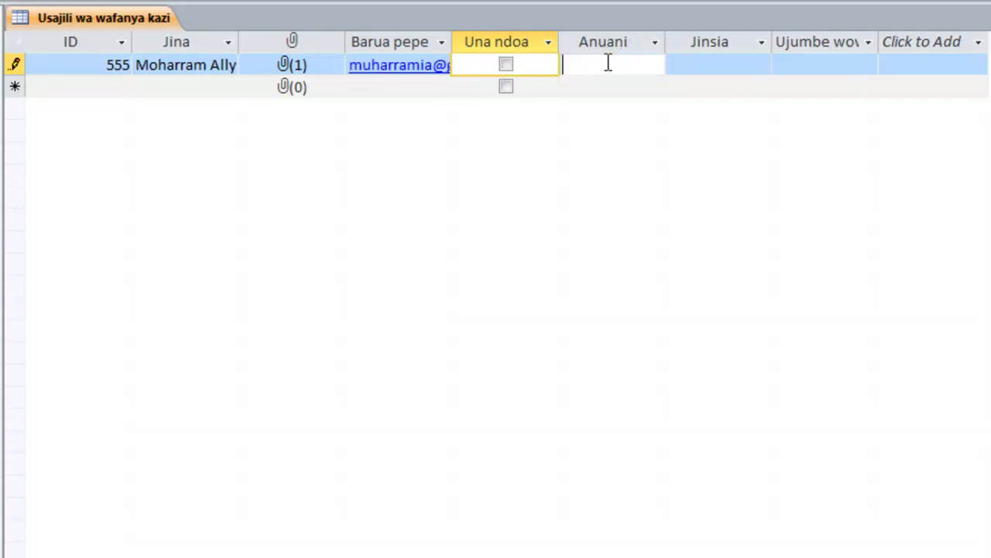
type("Temeke")
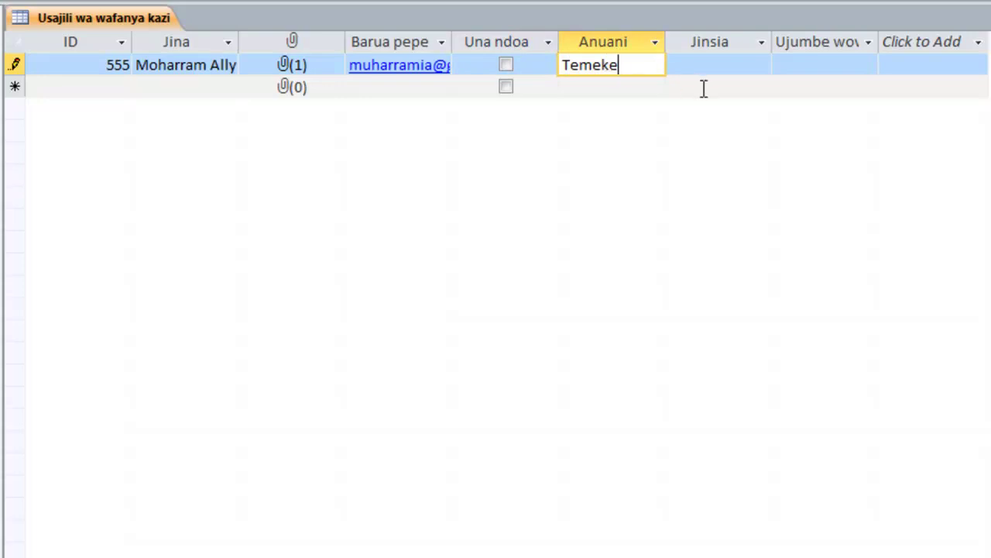
- Choose Mwanaume for Jinsia and type placeholder text 'jjjhjjhhhh' into Ujumbe wowote?
left_click(743, 65)
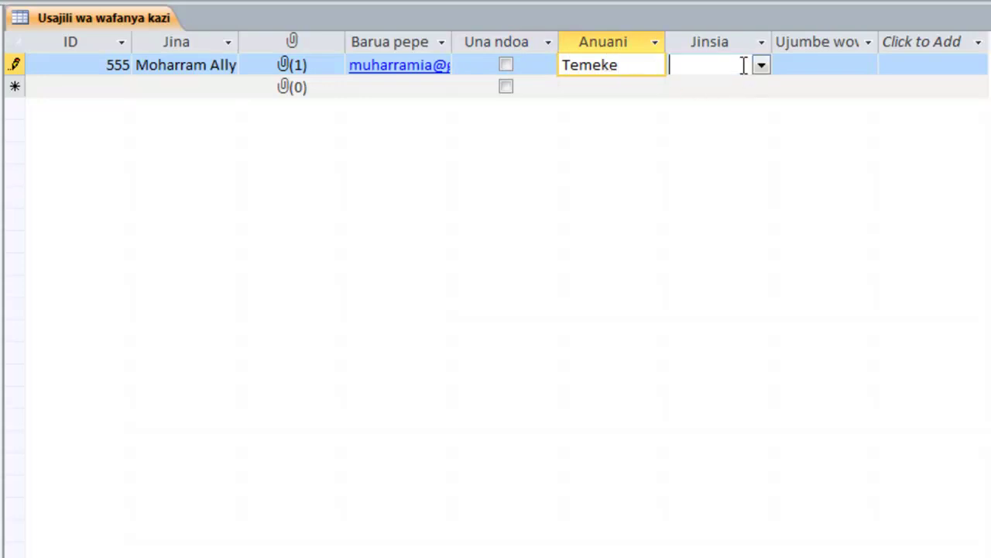
left_click(762, 63)
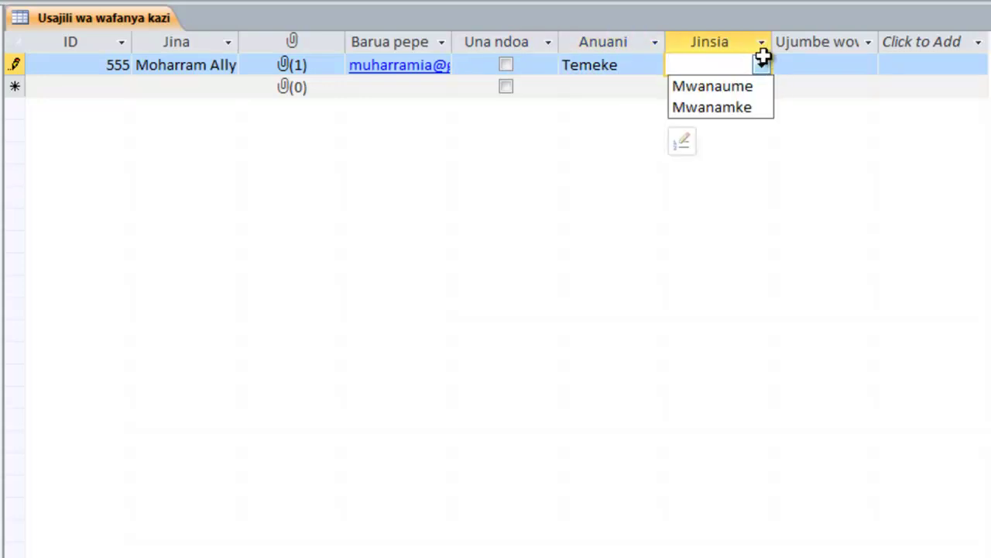
left_click(740, 85)
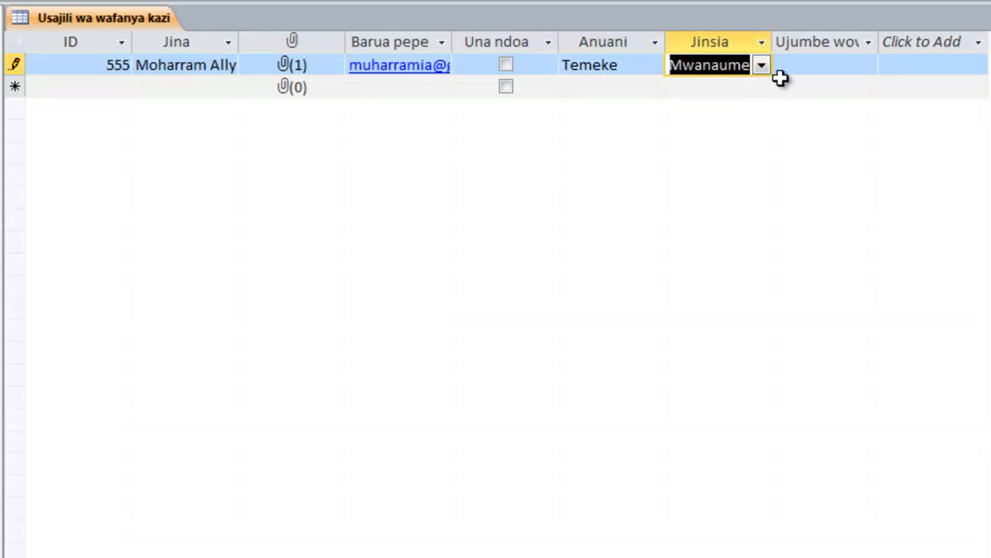
left_click(814, 68)
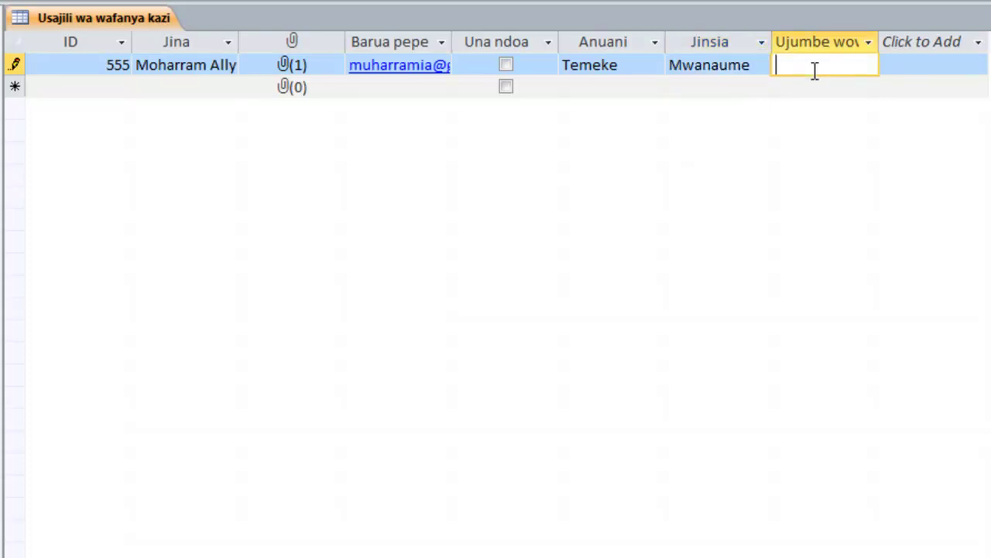
type("jjjhjjhhhh")
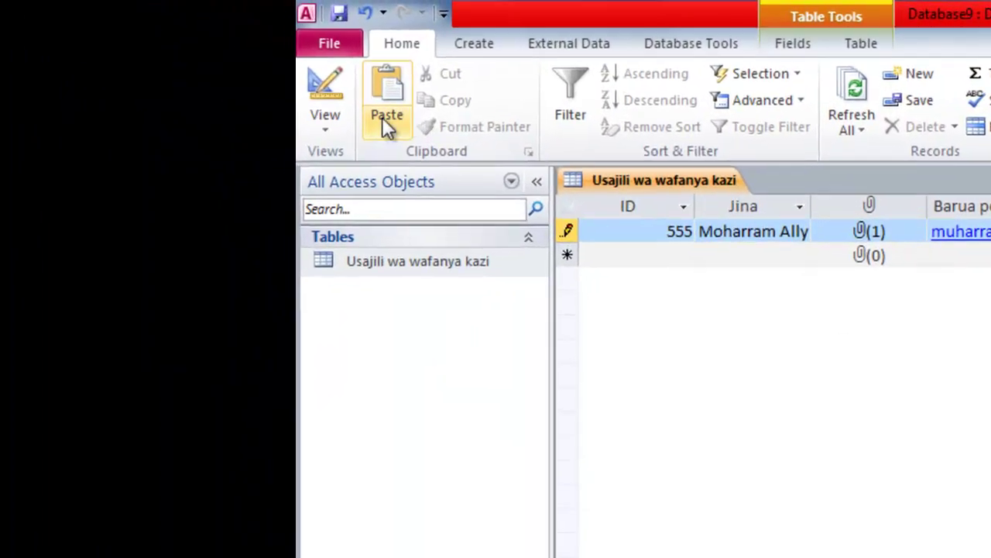
- Choose Design View from the Home tab's View menu for Usajili wa wafanya kazi
left_click(137, 53)
left_click(379, 341)
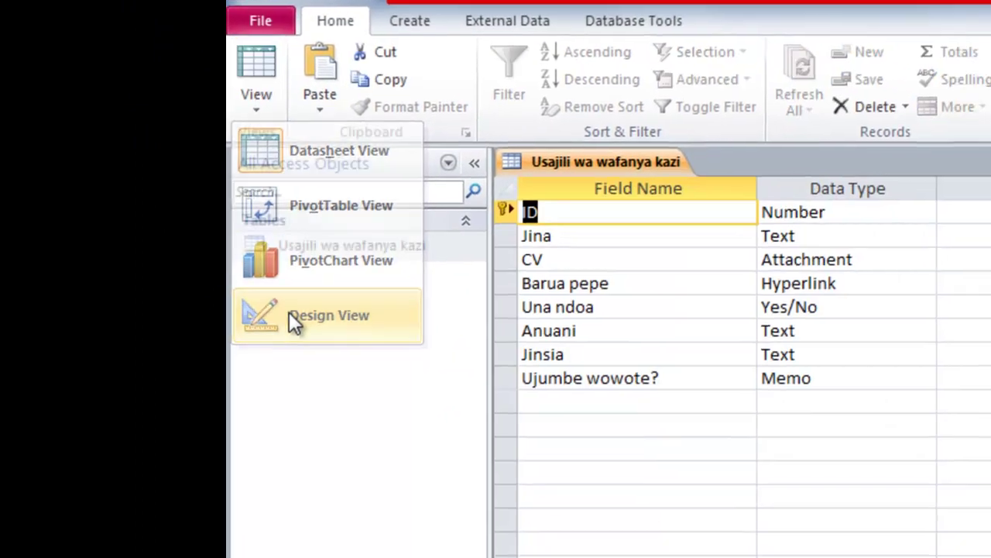